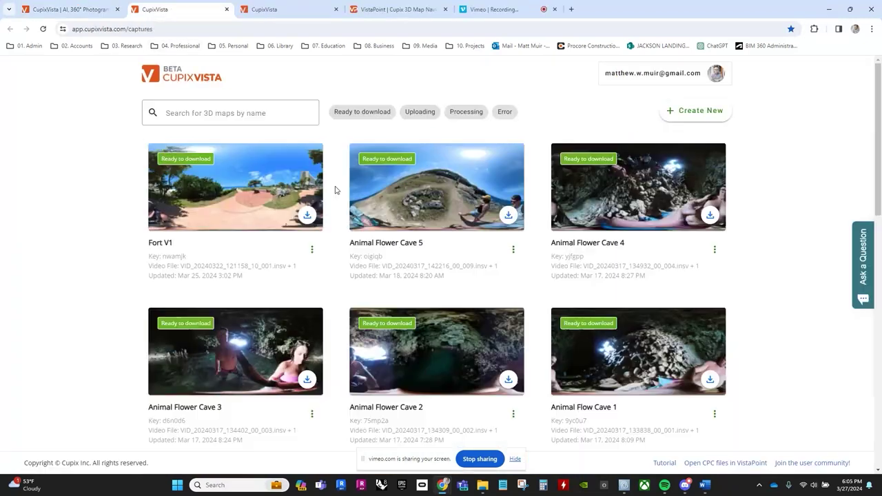
# - Look through the list of existing 3D map captures down to Pirate Cove v2 and back
pyautogui.scroll(-3, 332, 269)
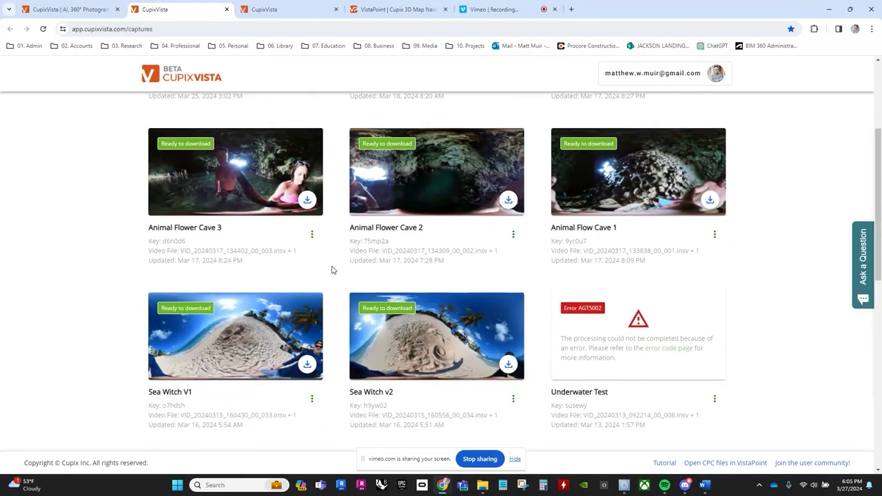
pyautogui.scroll(1, 332, 270)
pyautogui.scroll(2, 332, 270)
pyautogui.scroll(-5, 332, 270)
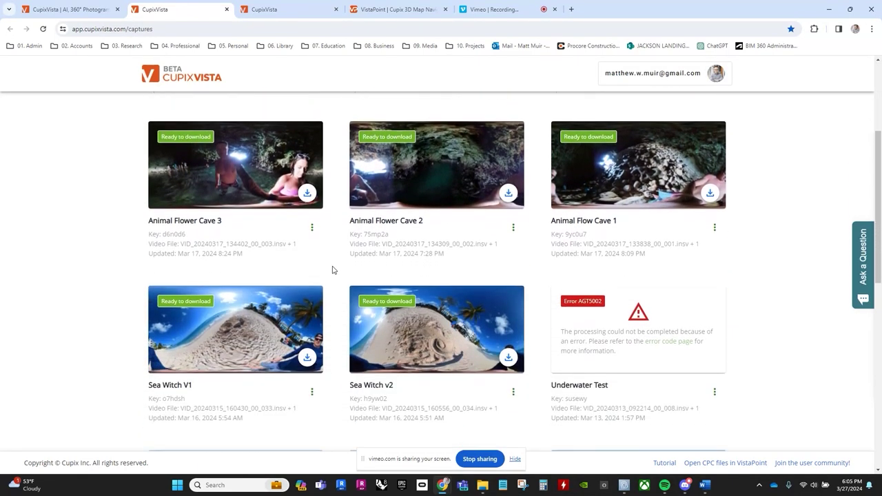
pyautogui.scroll(-1, 332, 270)
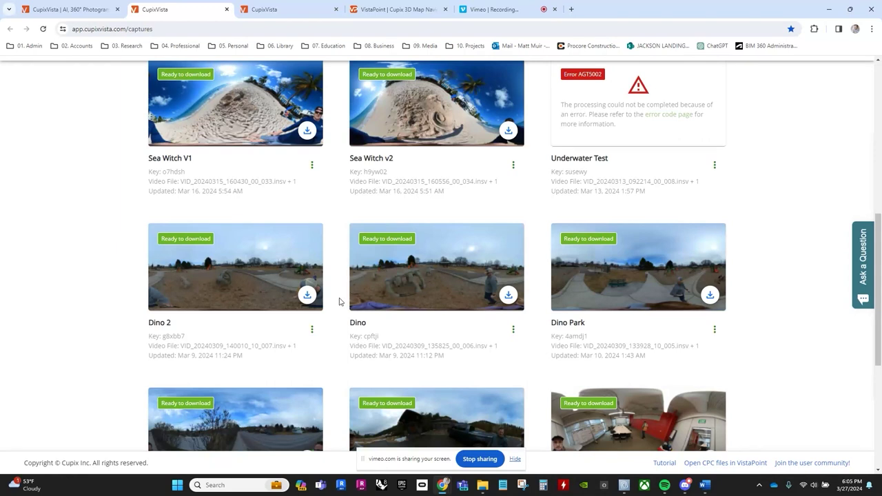
pyautogui.scroll(-2, 340, 304)
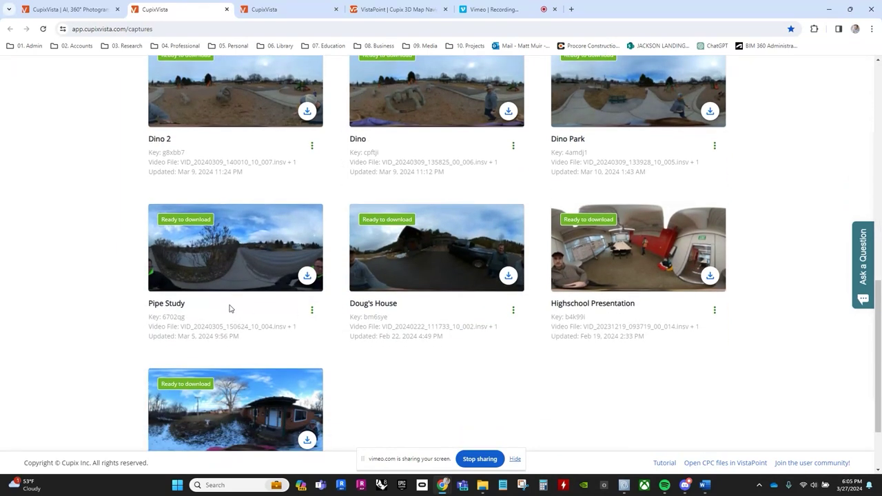
pyautogui.scroll(-1, 416, 374)
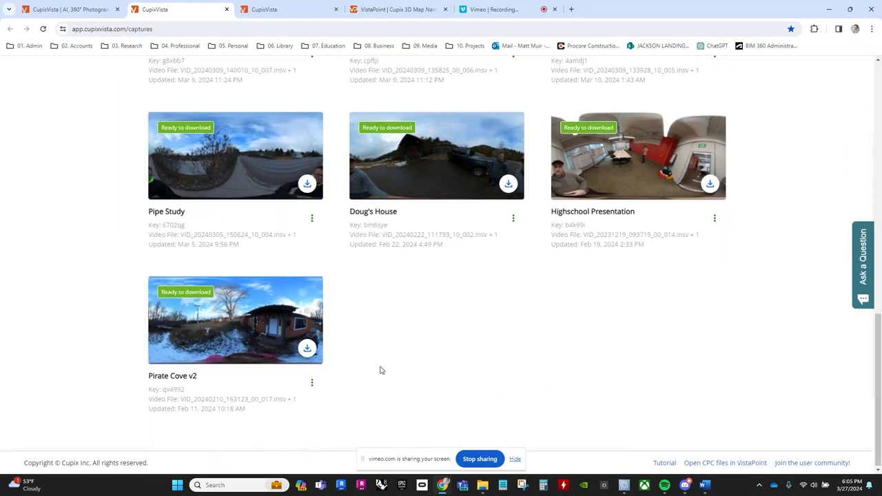
pyautogui.scroll(5, 262, 343)
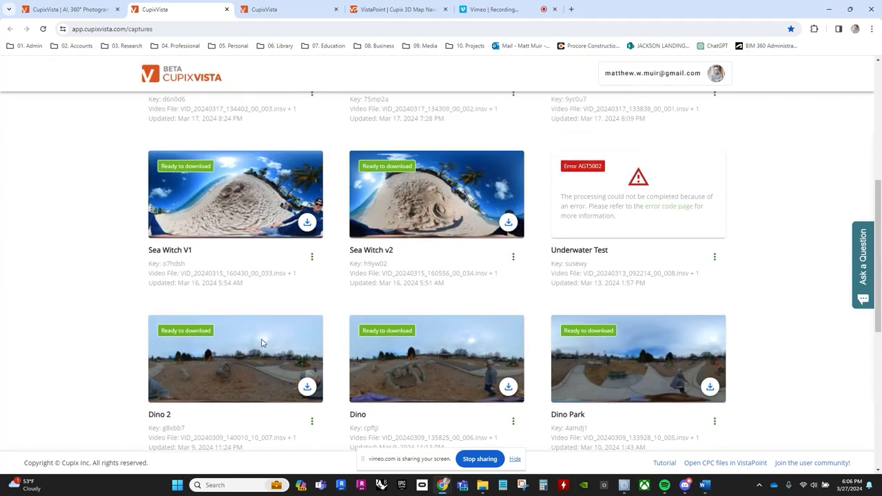
pyautogui.scroll(3, 262, 342)
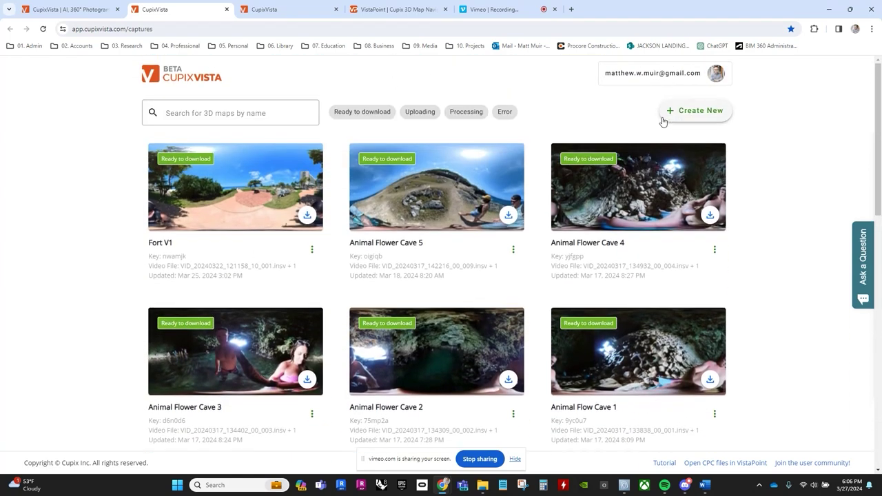
# - Create a new 3D map, choose Insta360 as the 360 camera and proceed to the video upload stage
pyautogui.click(693, 111)
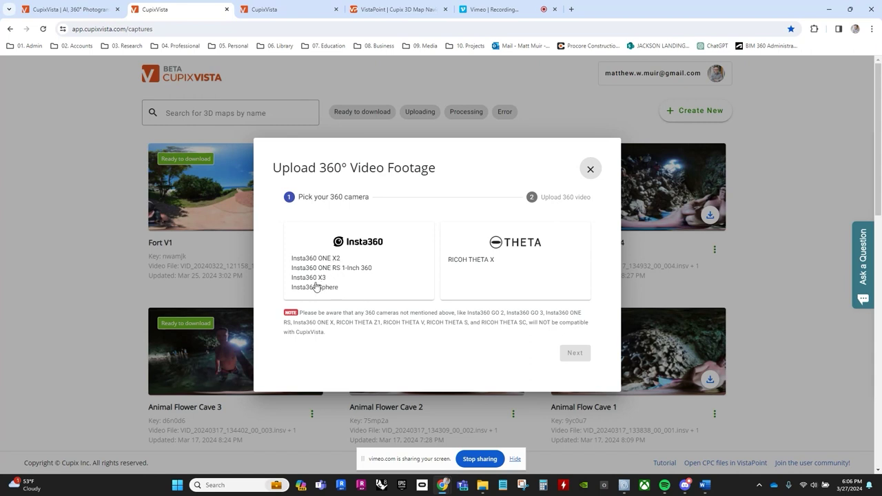
pyautogui.click(368, 267)
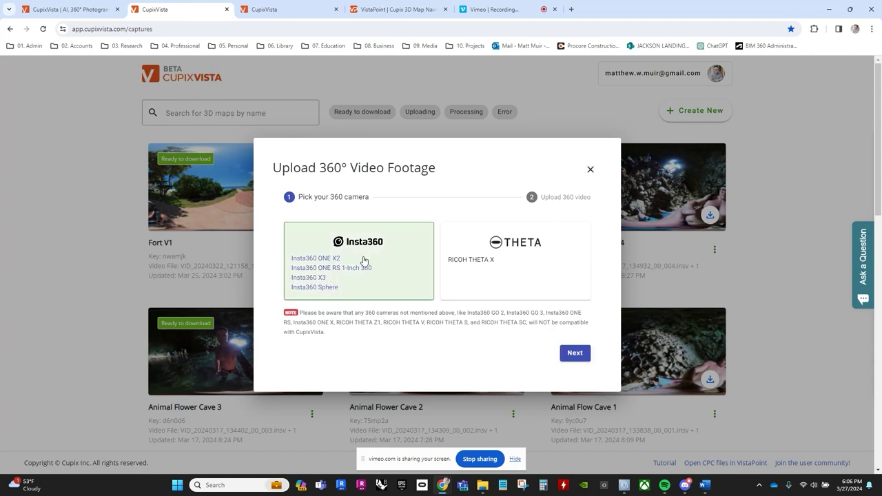
pyautogui.click(575, 353)
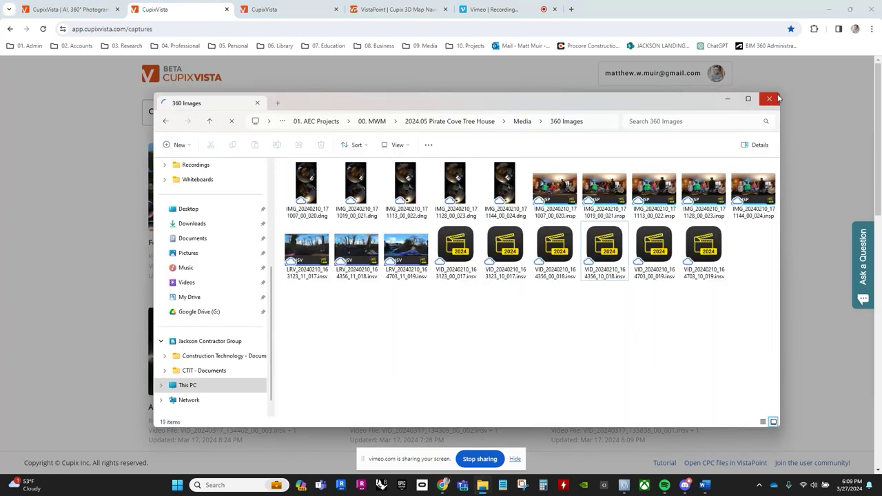
# - Add VID_20240210_164356_00_018.insv and VID_20240210_164356_10_018.insv from the 360 Images folder to the video upload
pyautogui.moveTo(779, 94); pyautogui.dragTo(602, 166)
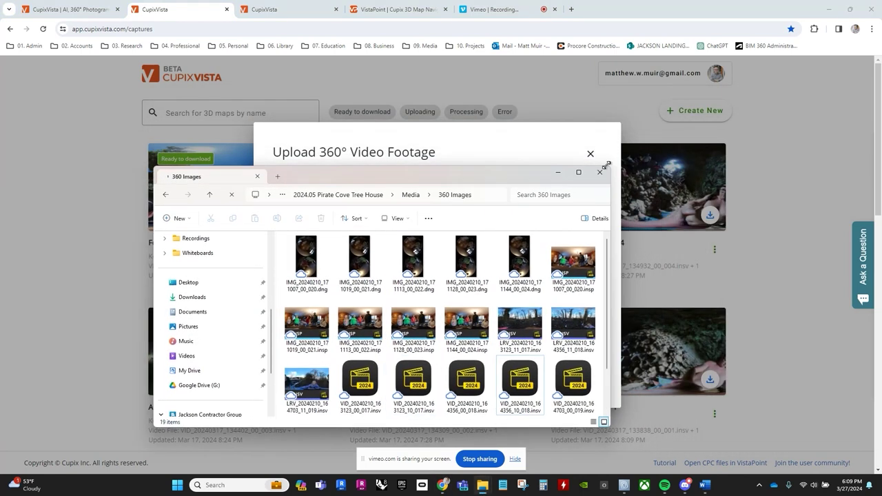
pyautogui.moveTo(478, 171); pyautogui.dragTo(733, 99)
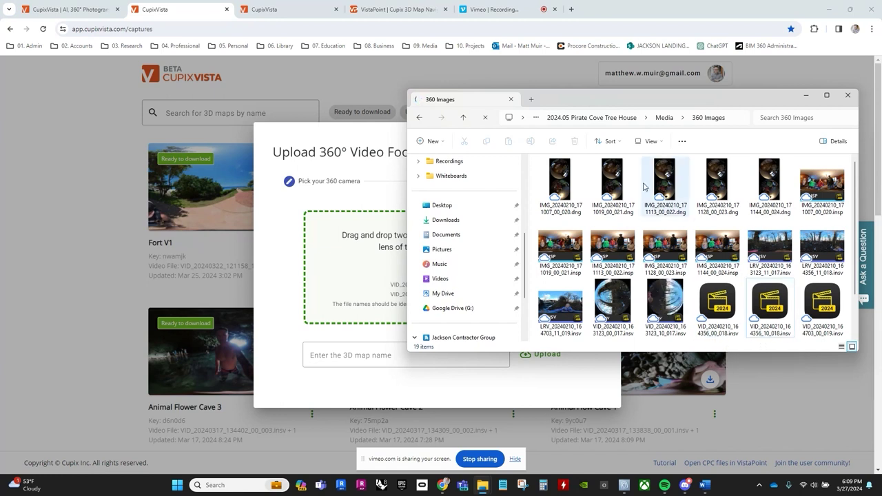
pyautogui.moveTo(586, 103); pyautogui.dragTo(659, 102)
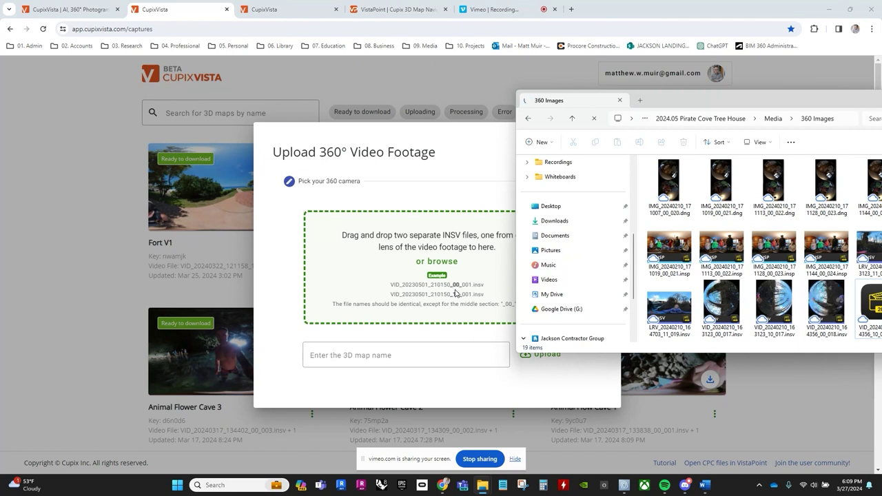
pyautogui.moveTo(791, 101); pyautogui.dragTo(650, 90)
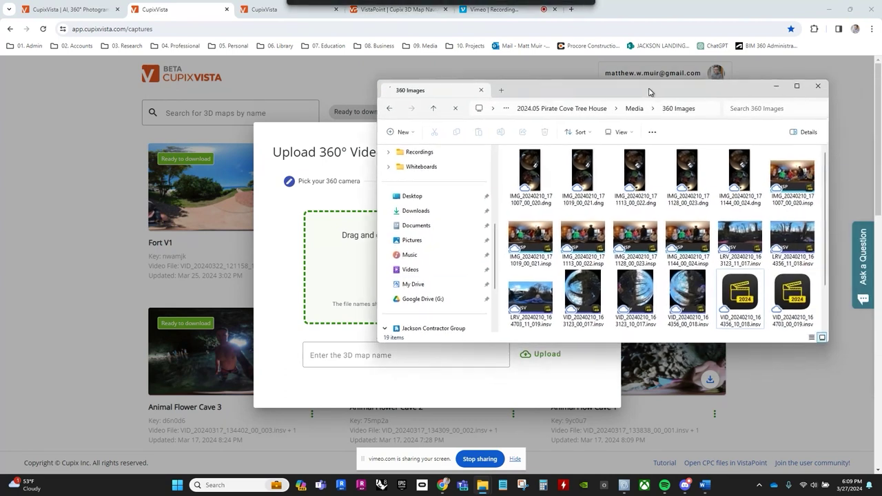
pyautogui.click(683, 326)
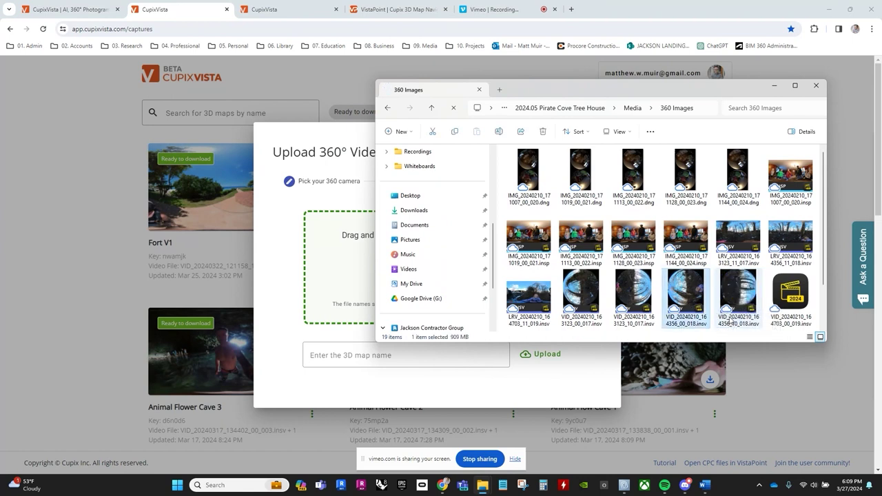
pyautogui.keyDown('ctrl'); pyautogui.click(743, 298); pyautogui.keyUp('ctrl')
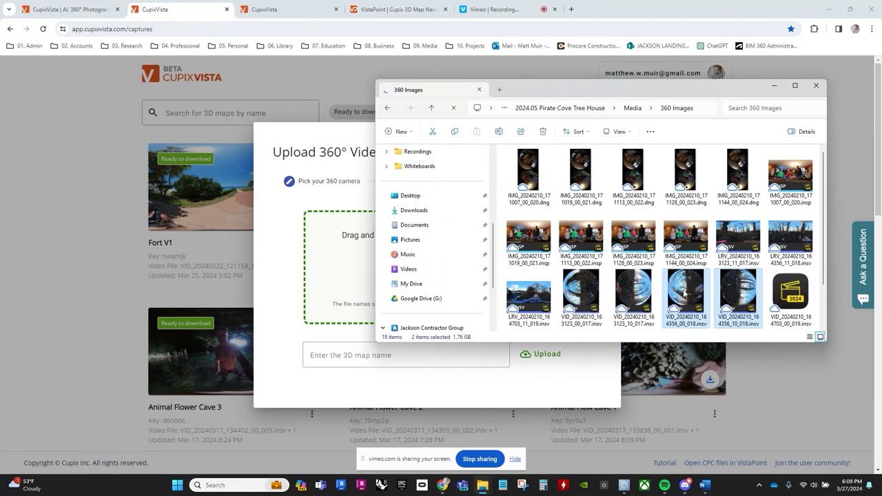
pyautogui.moveTo(684, 293); pyautogui.dragTo(346, 277)
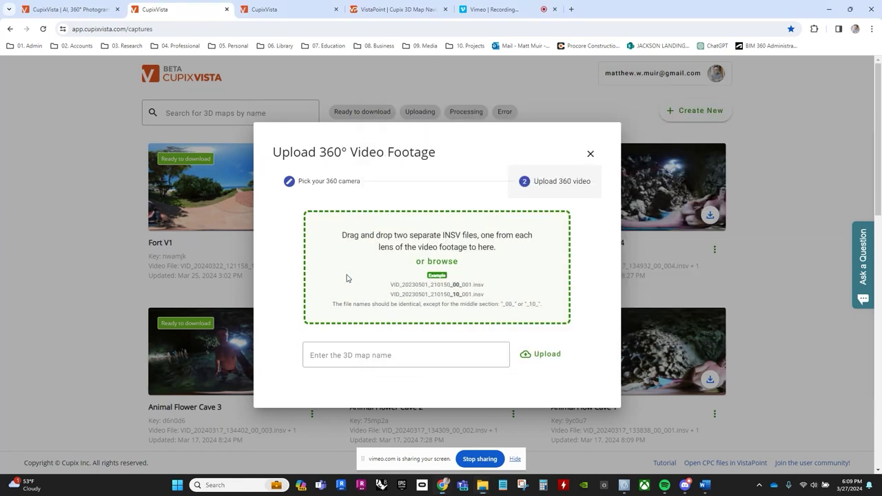
# - Check the file properties of VID_20240210_164356_00_018.insv in the 360 Images folder, and return to the upload dialog
pyautogui.click(483, 486)
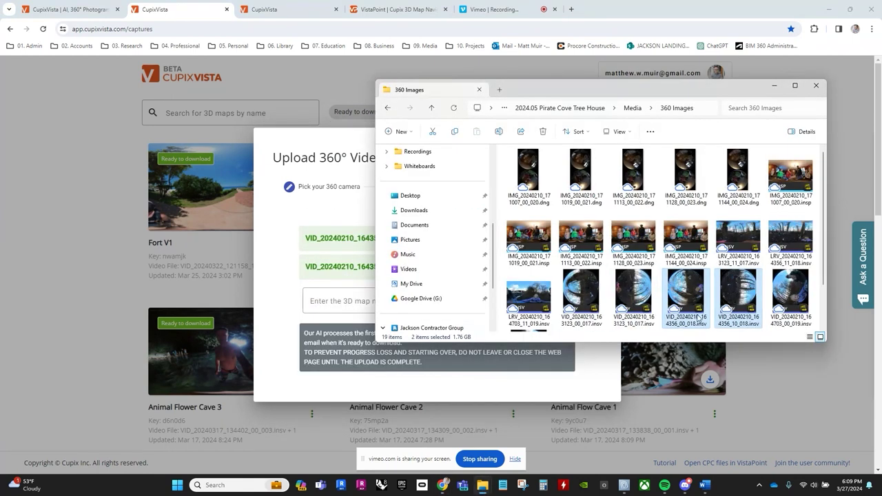
pyautogui.click(684, 295)
pyautogui.rightClick(682, 297)
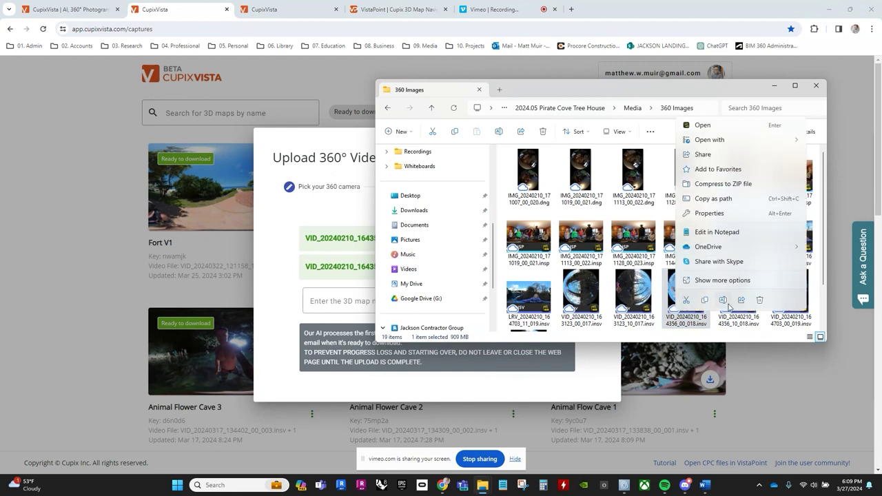
pyautogui.click(709, 214)
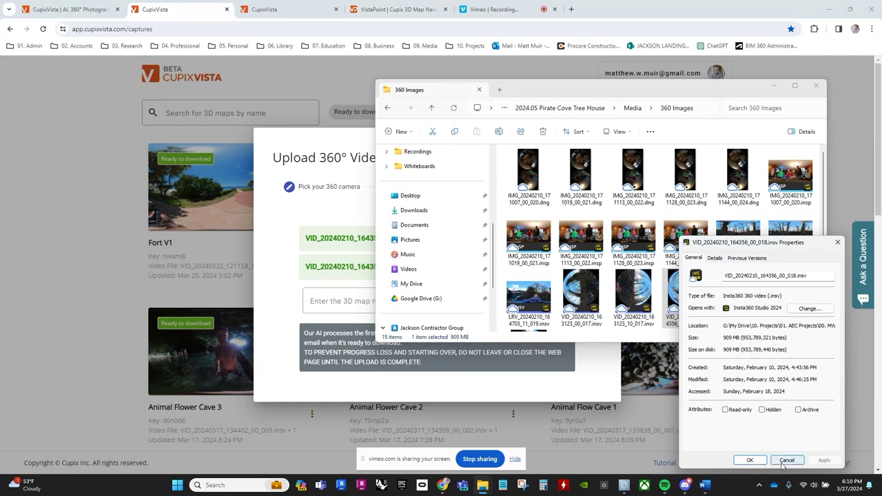
pyautogui.click(787, 459)
pyautogui.moveTo(668, 94); pyautogui.dragTo(602, 142)
pyautogui.click(748, 135)
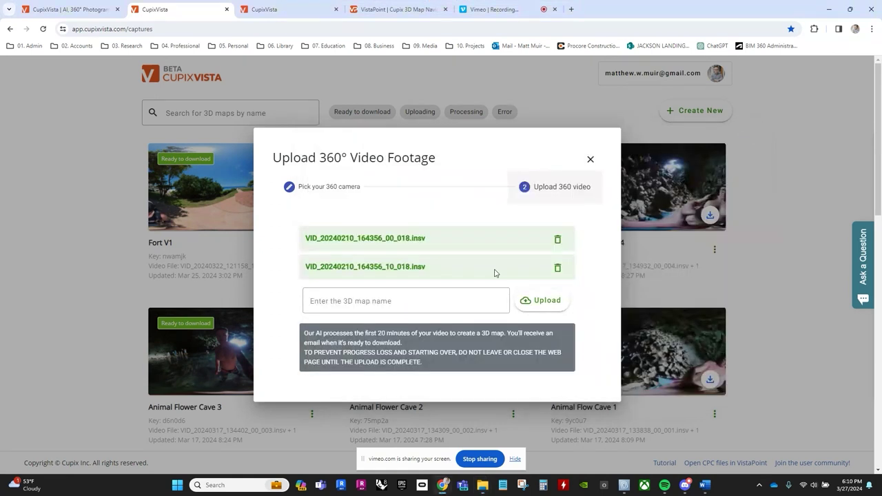
# - Name the new 3D map Pirate Cove and upload the two video files
pyautogui.click(402, 300)
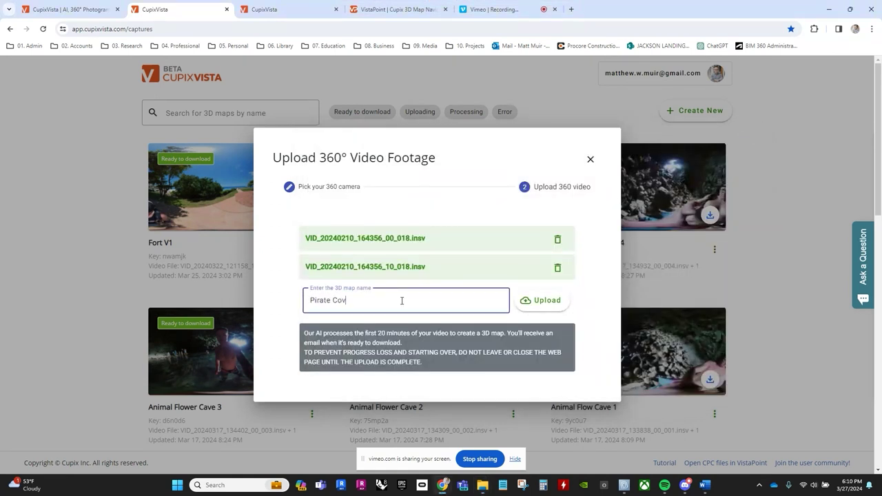
pyautogui.click(543, 301)
# - Open the VistaPoint online app for CPC files through the link at the end of the captures page
pyautogui.scroll(-7, 554, 101)
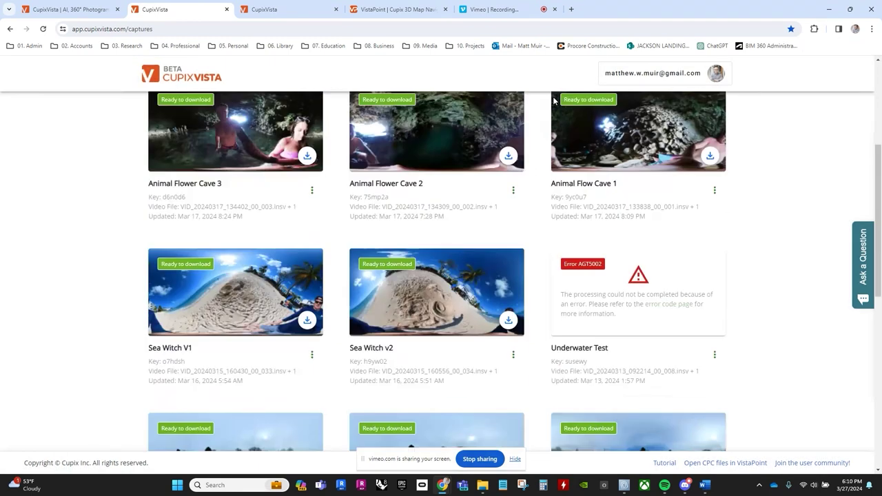
pyautogui.scroll(-3, 554, 101)
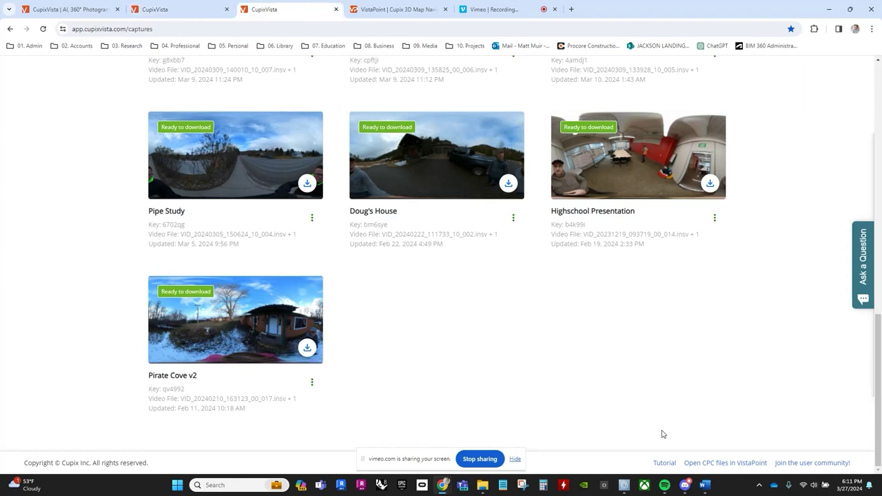
pyautogui.click(699, 459)
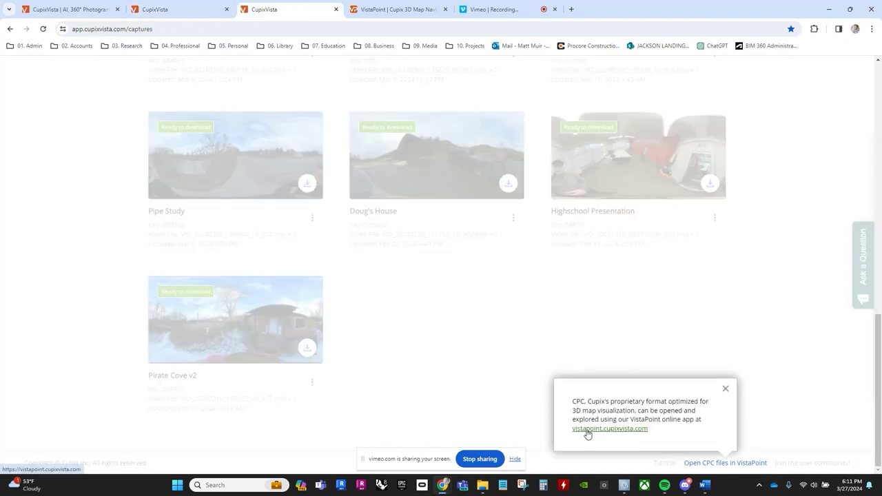
pyautogui.click(610, 428)
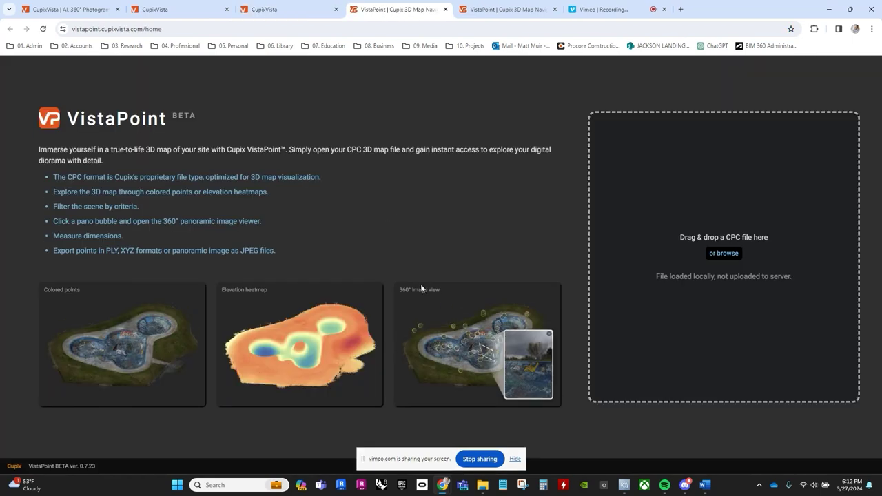
# - Switch to the Point Cloud folder in File Explorer and load Pirate Cove v2.cpc into VistaPoint
pyautogui.click(483, 485)
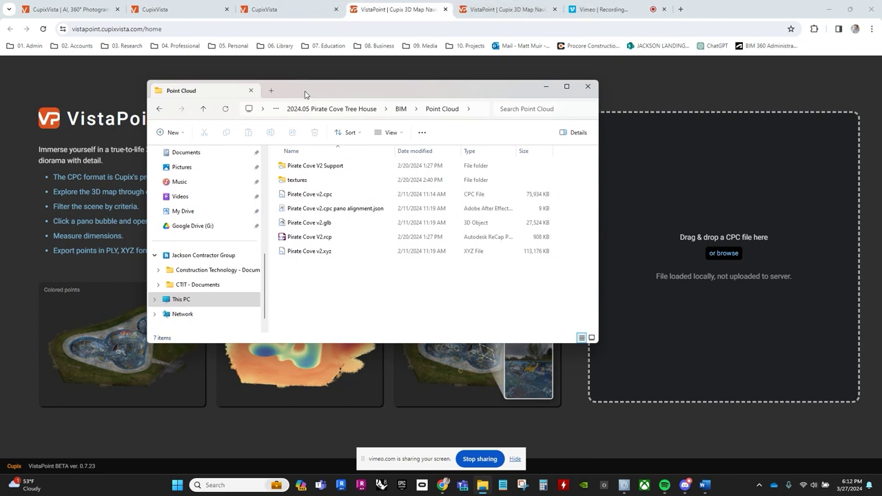
pyautogui.moveTo(305, 91); pyautogui.dragTo(253, 82)
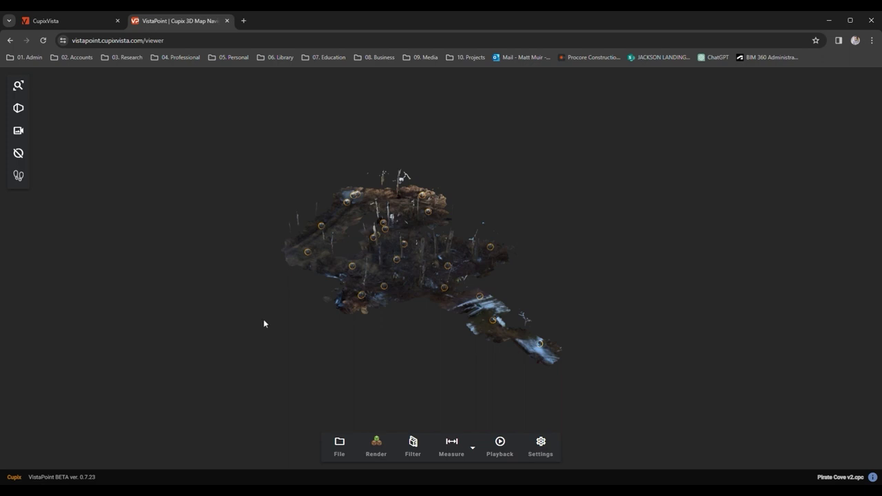
# - Examine the Pirate Cove v2 map from different angles and distances, and fit the whole map in view
pyautogui.moveTo(263, 320); pyautogui.dragTo(314, 318, button='right')
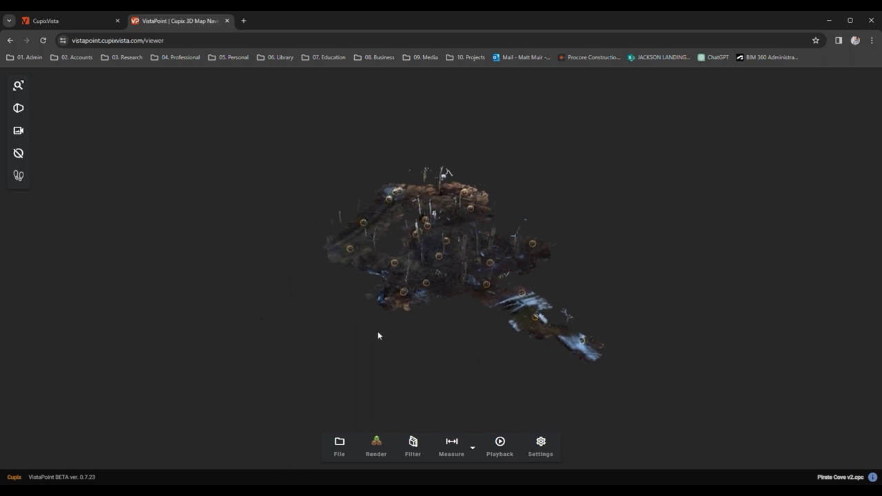
pyautogui.moveTo(445, 338); pyautogui.dragTo(426, 315)
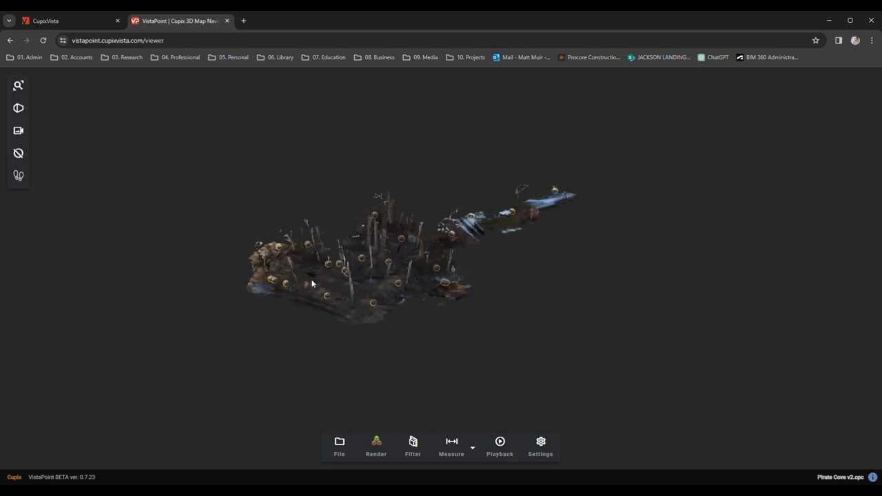
pyautogui.scroll(5, 313, 279)
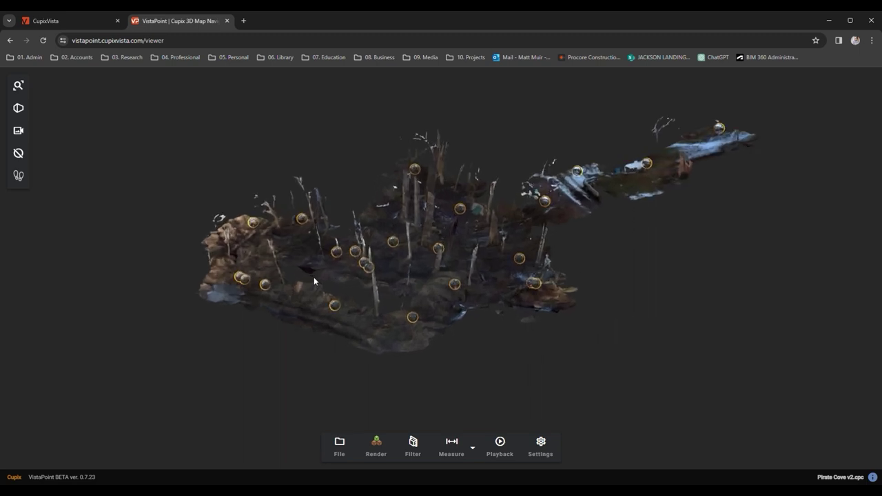
pyautogui.scroll(5, 314, 279)
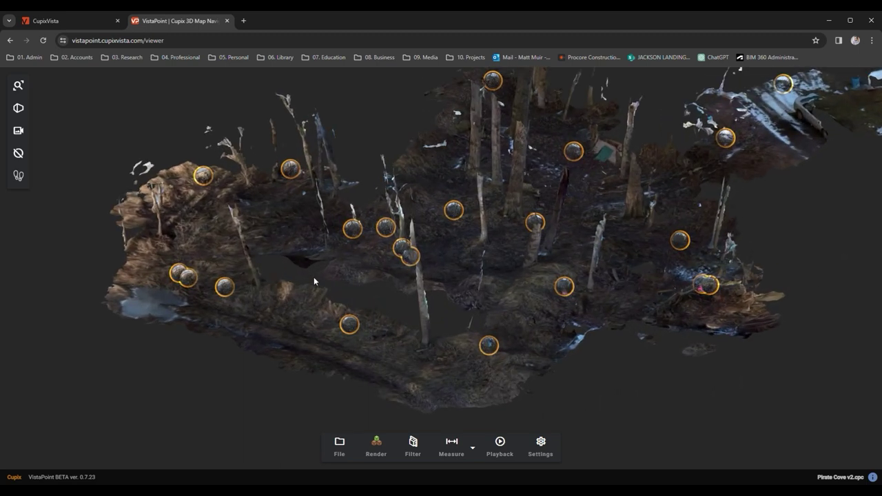
pyautogui.scroll(-5, 314, 279)
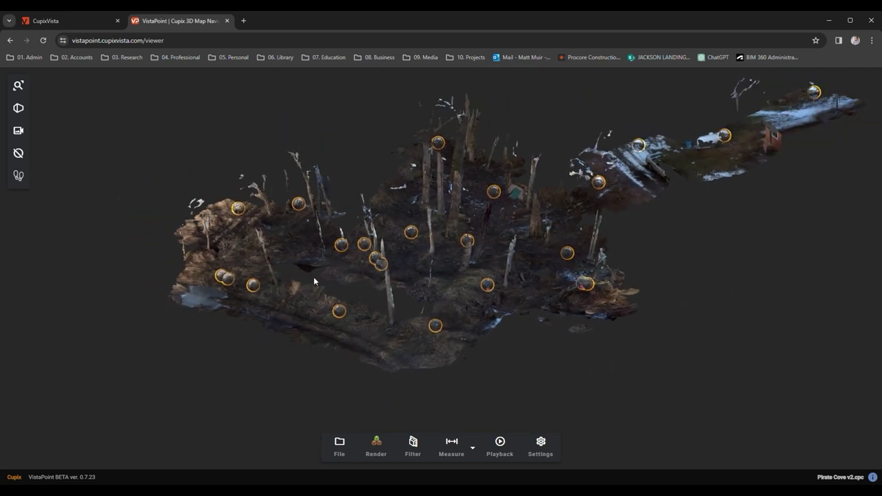
pyautogui.scroll(-3, 314, 279)
pyautogui.scroll(2, 314, 278)
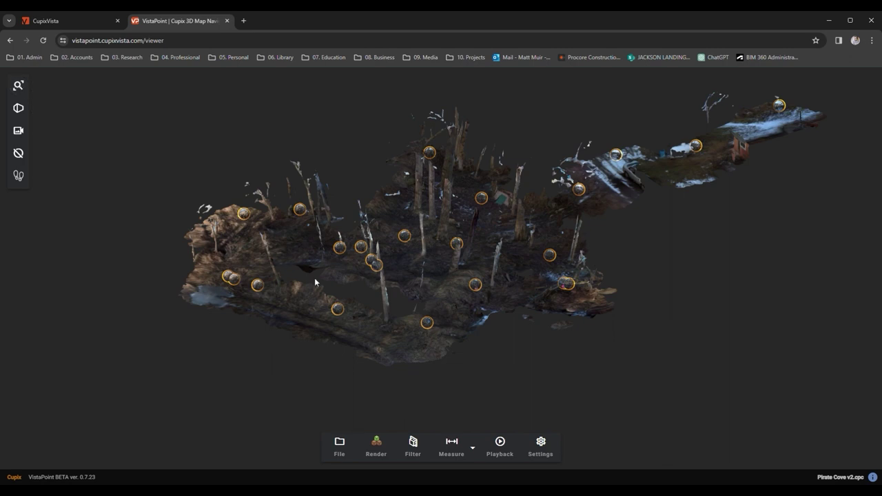
pyautogui.click(19, 88)
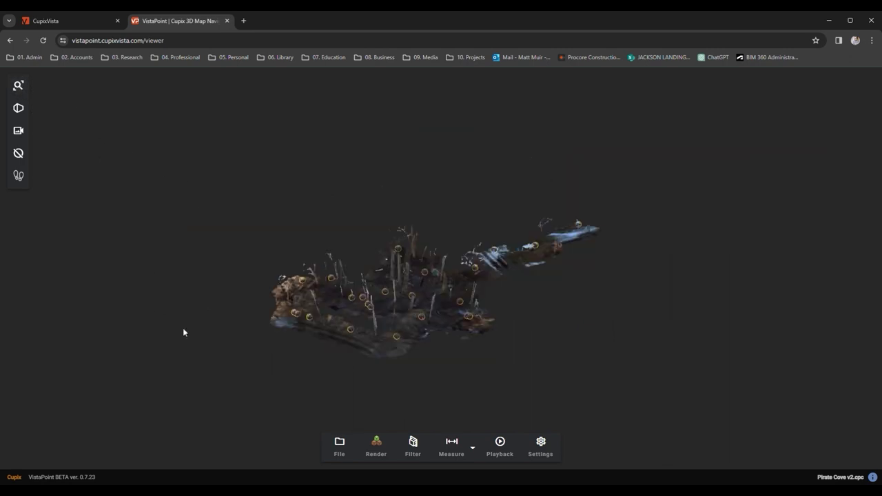
# - Orbit to the opposite side of the map and compare its perspective and orthographic views, ending in the orthographic view
pyautogui.moveTo(183, 331); pyautogui.dragTo(564, 378)
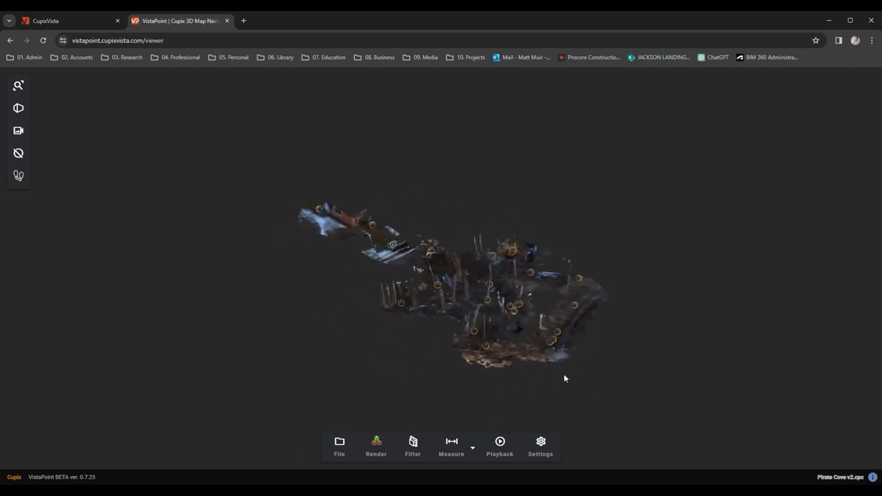
pyautogui.click(19, 109)
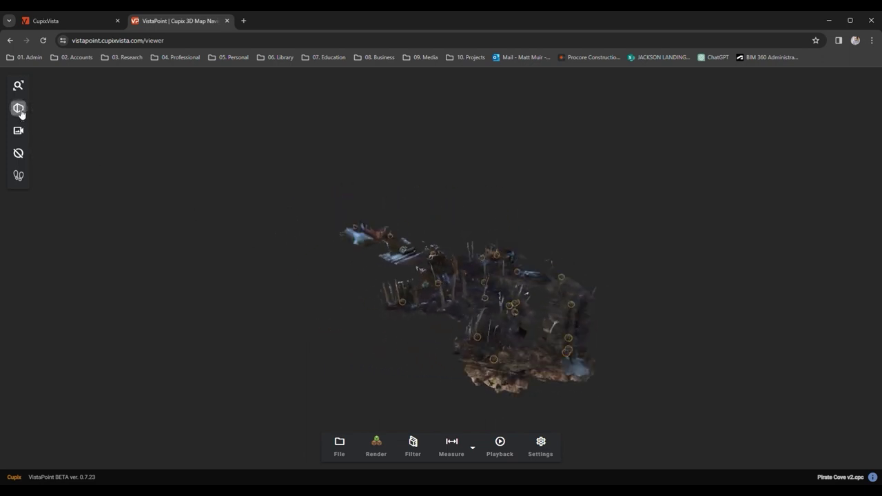
pyautogui.click(18, 108)
pyautogui.click(18, 109)
pyautogui.click(19, 109)
pyautogui.click(19, 109)
pyautogui.click(19, 110)
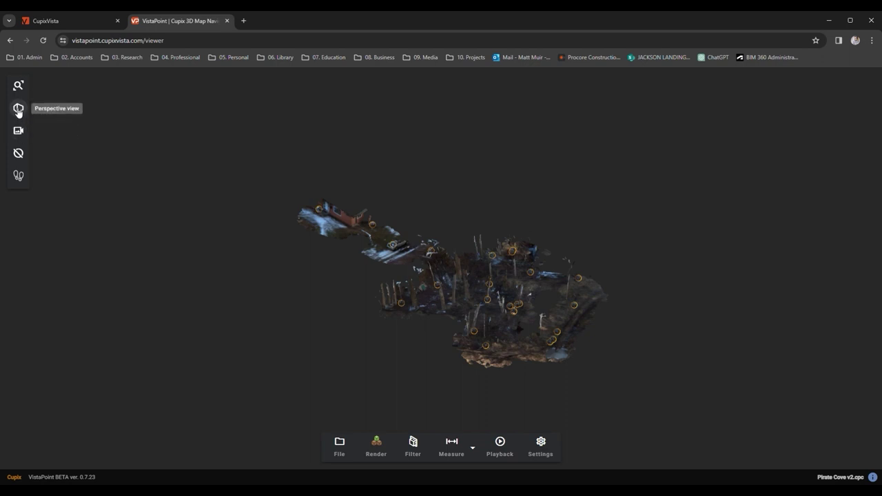
pyautogui.click(18, 109)
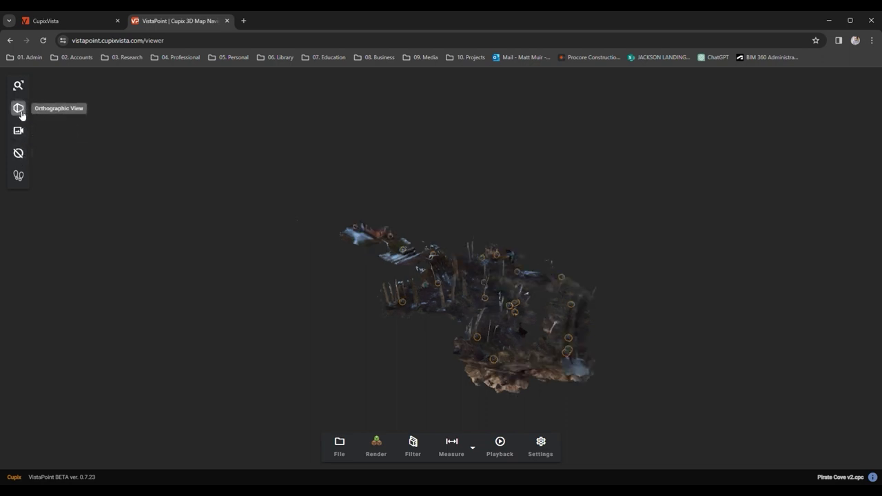
pyautogui.click(19, 111)
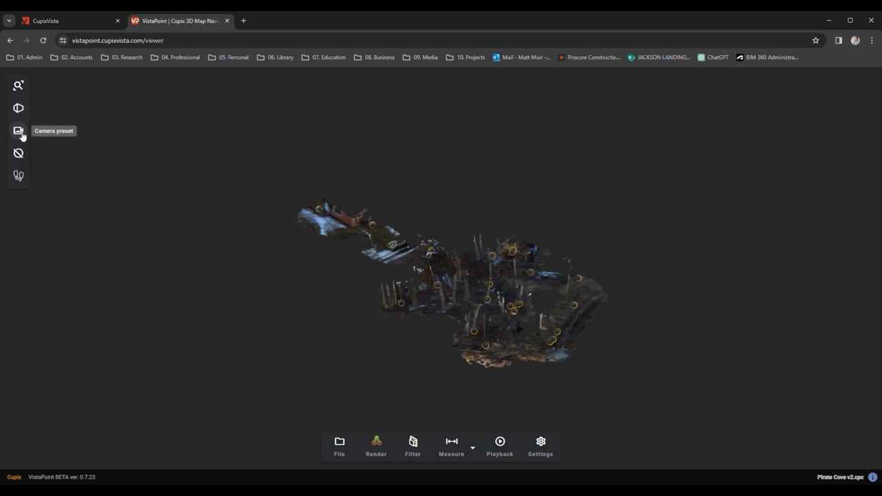
# - View the map from the Top and Front camera presets, and orbit to an elevated angle over the woods
pyautogui.click(21, 134)
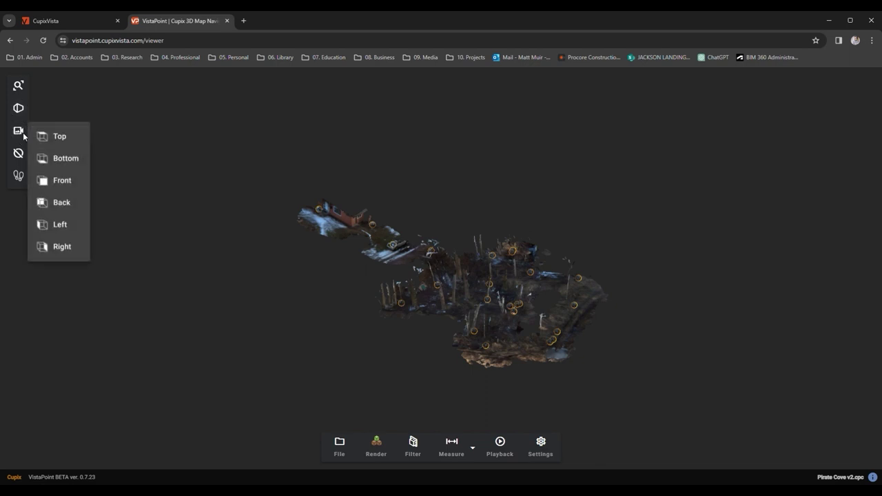
pyautogui.click(61, 139)
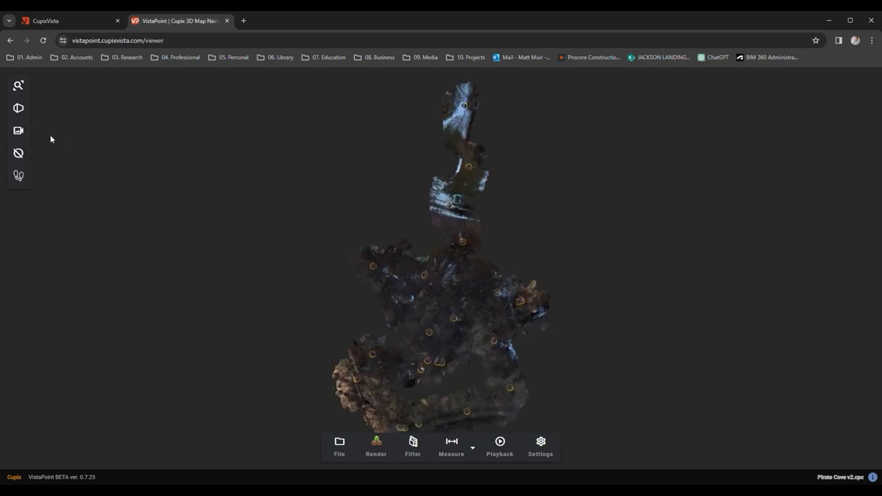
pyautogui.click(21, 134)
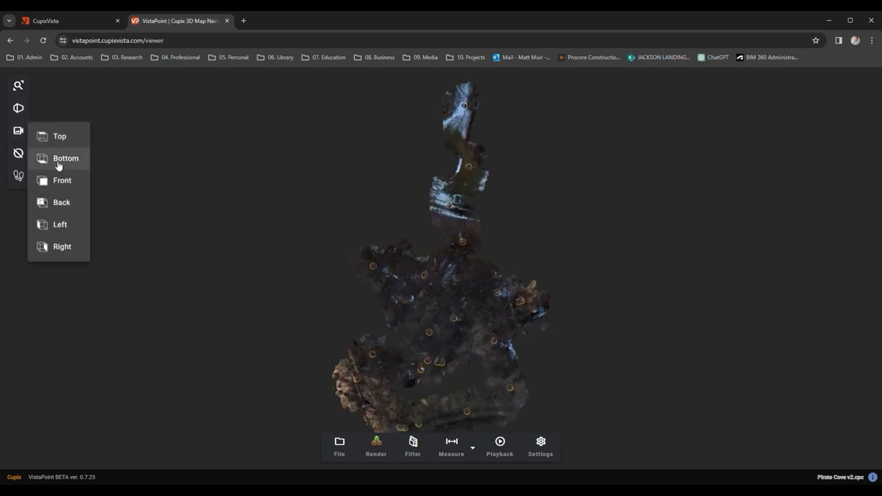
pyautogui.click(59, 182)
pyautogui.scroll(5, 419, 277)
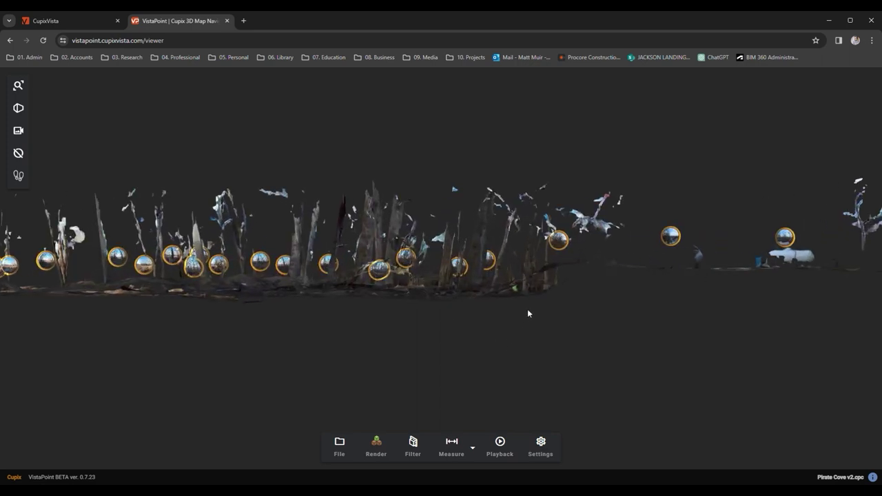
pyautogui.moveTo(528, 314); pyautogui.dragTo(552, 350)
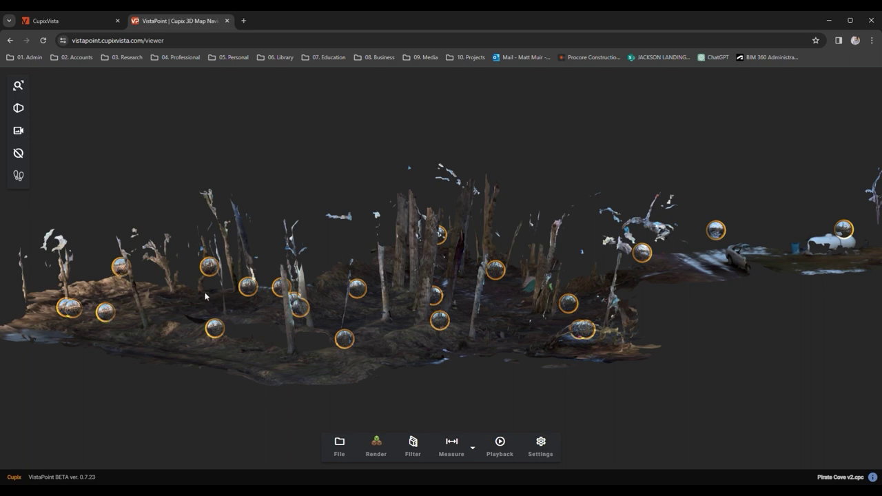
pyautogui.moveTo(205, 296); pyautogui.dragTo(358, 336)
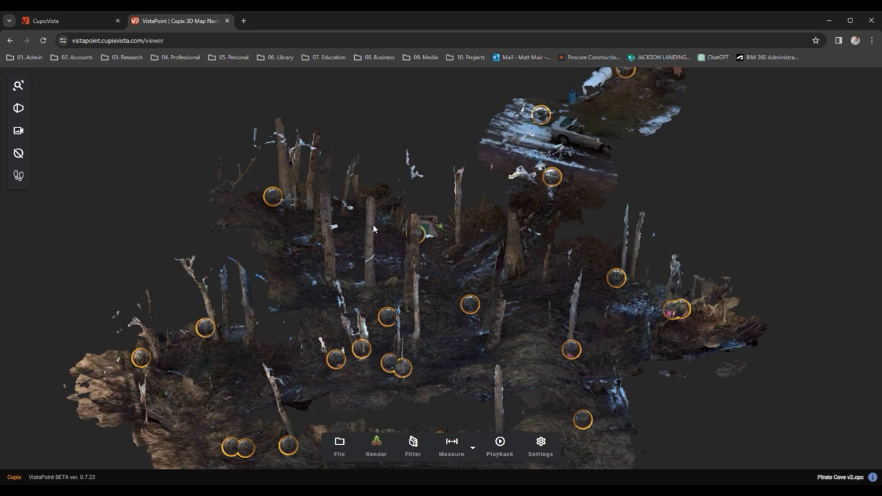
# - Open the panorama of a bubble in the middle of the woods, look around in it, and close it
pyautogui.click(388, 318)
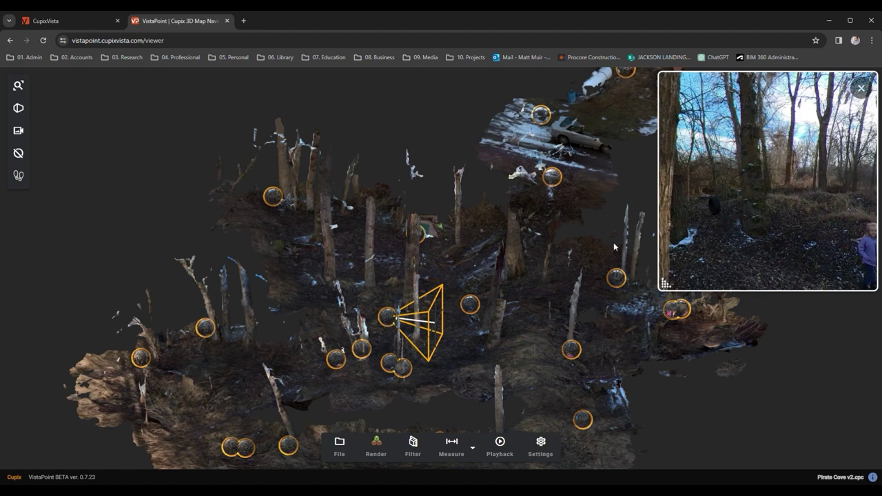
pyautogui.moveTo(819, 259); pyautogui.dragTo(481, 302)
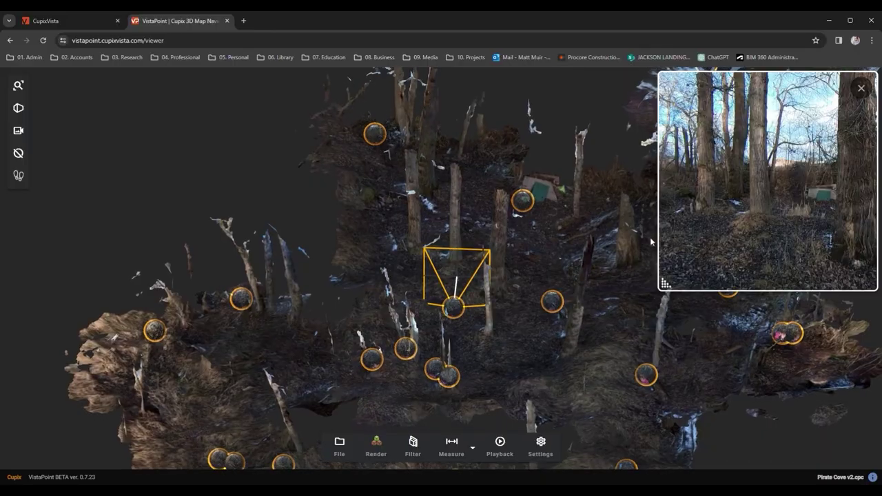
pyautogui.moveTo(765, 210)
pyautogui.mouseDown()
pyautogui.moveTo(807, 210)
pyautogui.moveTo(762, 213)
pyautogui.mouseUp()
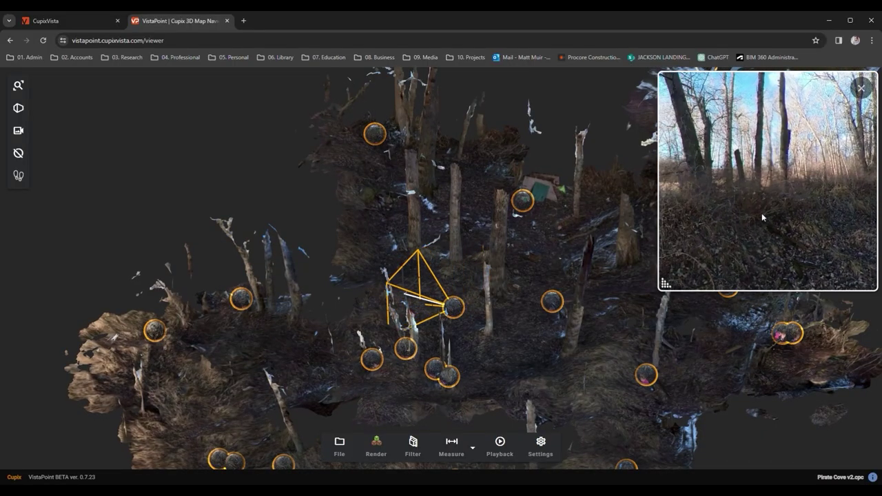
pyautogui.click(863, 92)
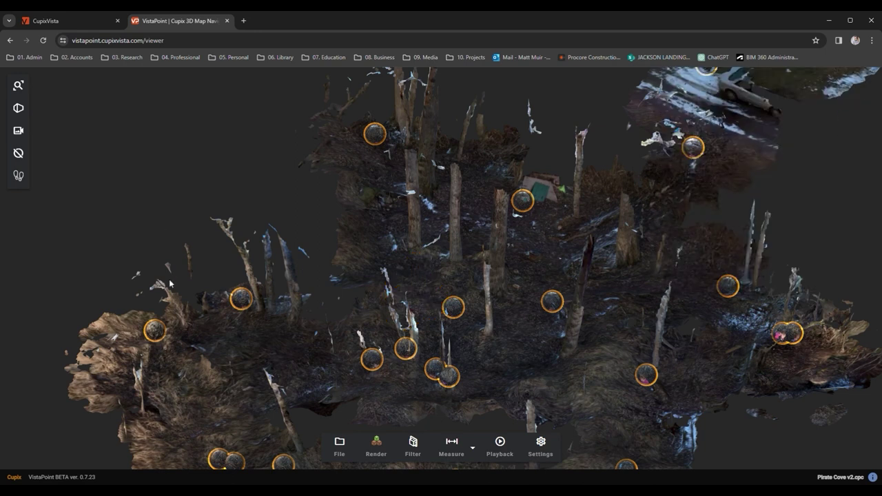
# - Hide the panorama bubbles and get a closer look at the woods without them
pyautogui.click(19, 153)
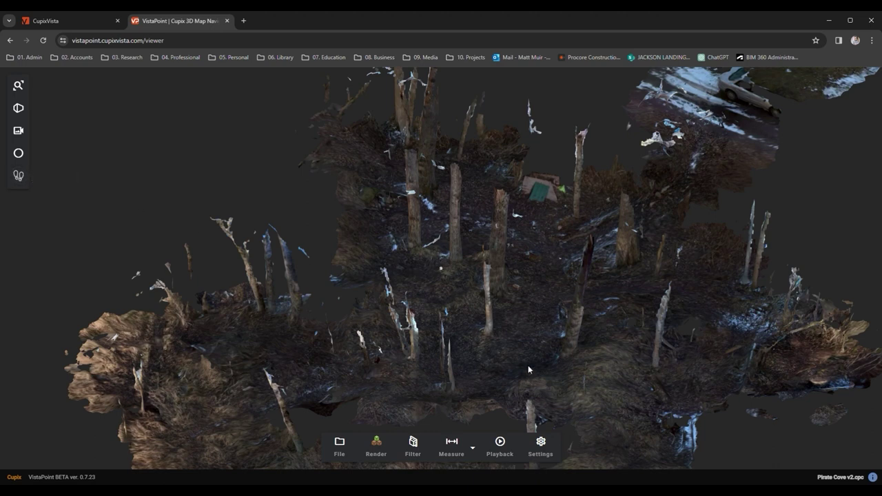
pyautogui.moveTo(528, 366); pyautogui.dragTo(537, 317)
pyautogui.scroll(5, 538, 314)
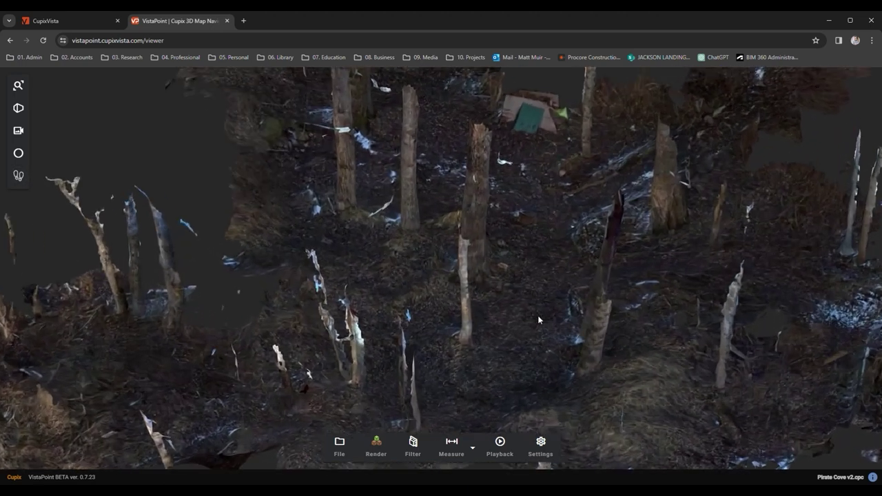
# - Walk through the woods past the tent-like shelter at eye level in First Person Mode, and leave the mode
pyautogui.click(19, 177)
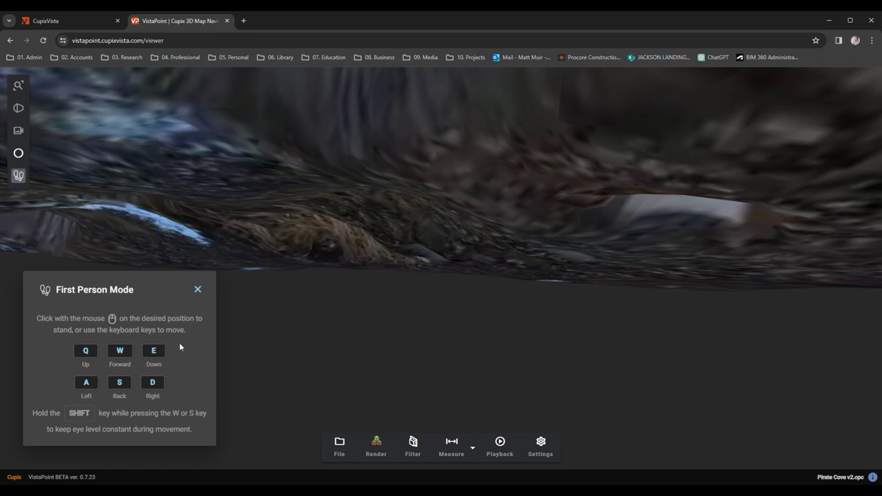
pyautogui.press('q')
pyautogui.press('q')
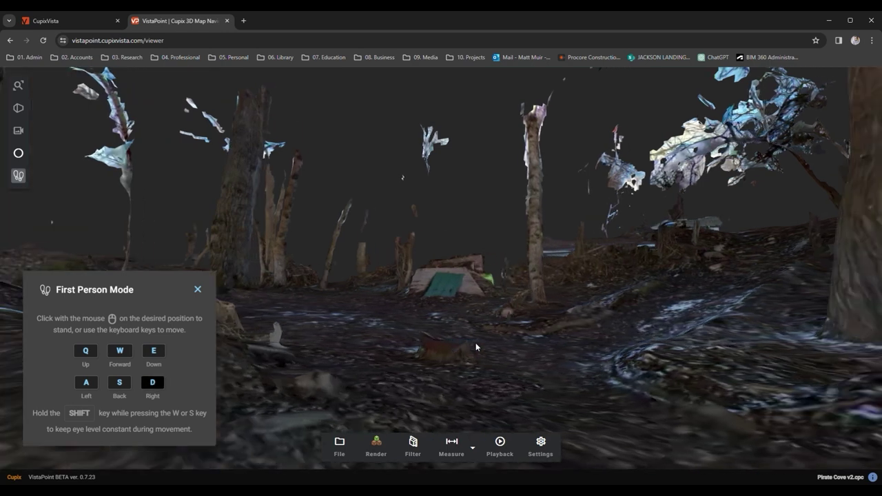
pyautogui.press('q')
pyautogui.moveTo(490, 320); pyautogui.dragTo(578, 295)
pyautogui.press('w')
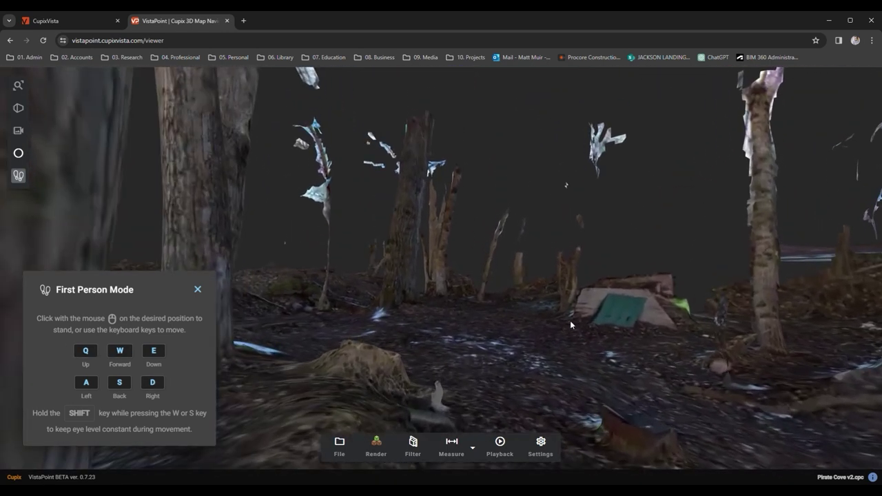
pyautogui.press('d')
pyautogui.moveTo(570, 321)
pyautogui.mouseDown()
pyautogui.moveTo(536, 325)
pyautogui.moveTo(572, 324)
pyautogui.mouseUp()
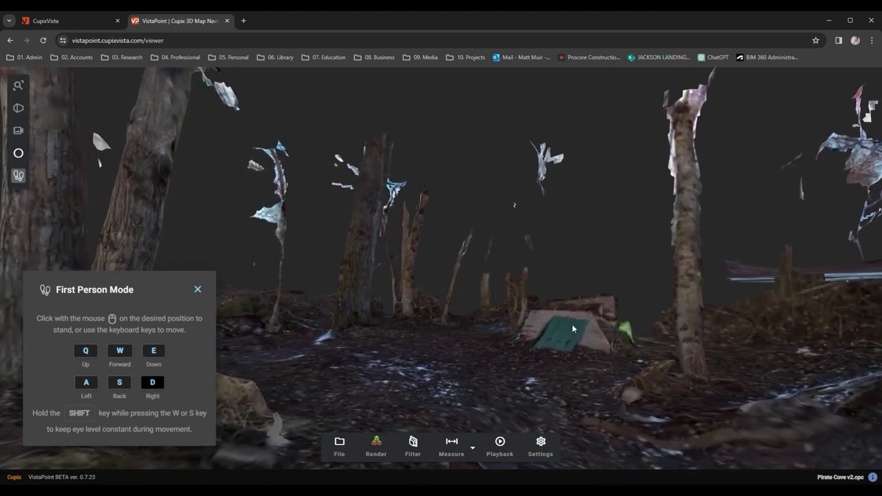
pyautogui.press('w')
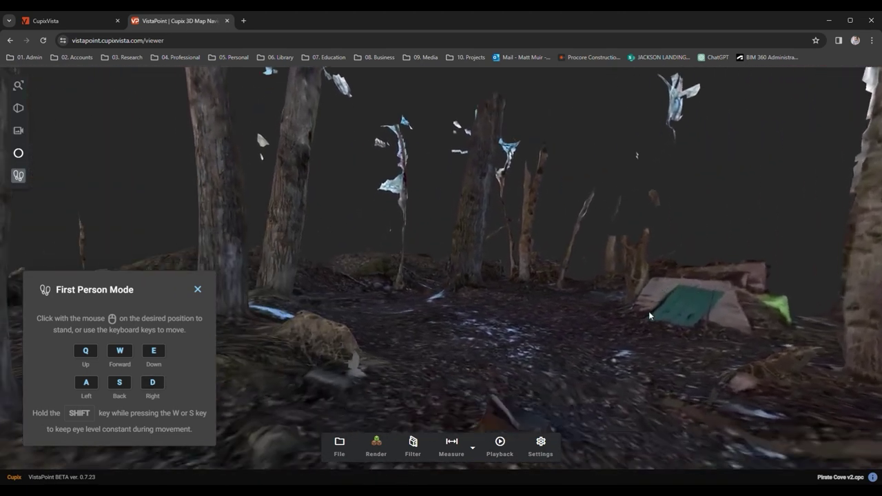
pyautogui.moveTo(670, 313); pyautogui.dragTo(672, 324)
pyautogui.press('w')
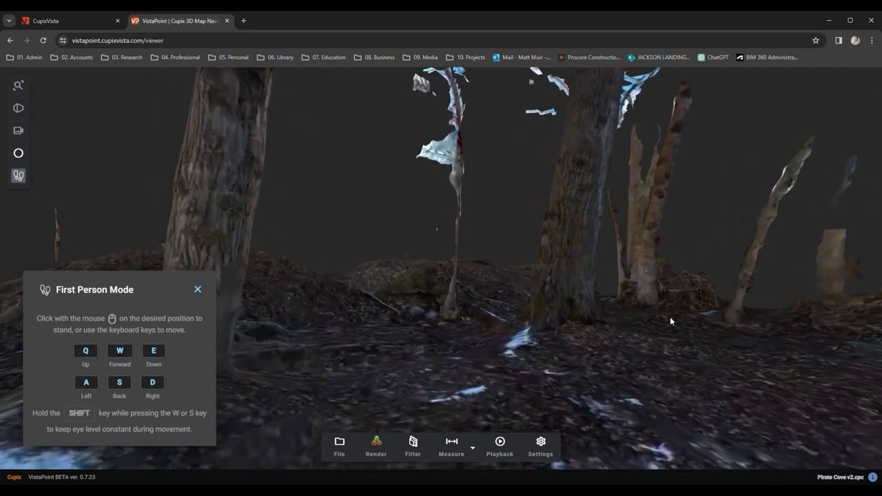
pyautogui.press('w')
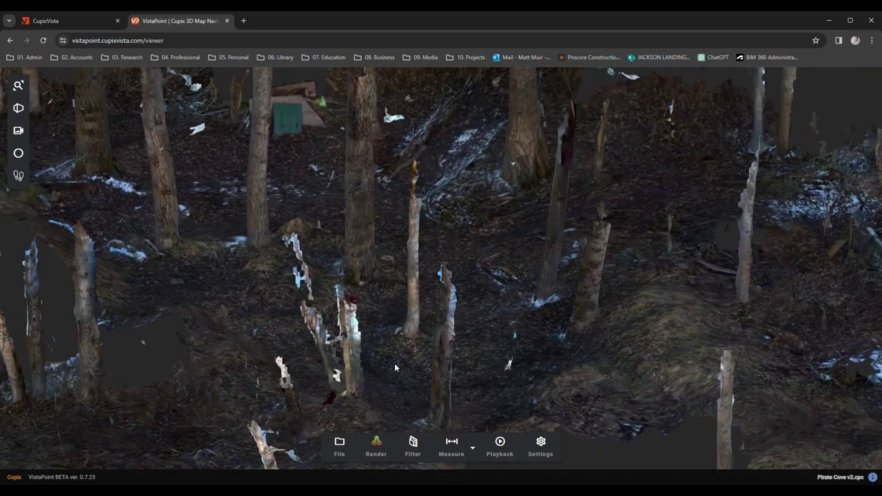
# - Render the map as Colored Points and examine the trees up close and from farther away
pyautogui.scroll(3, 395, 368)
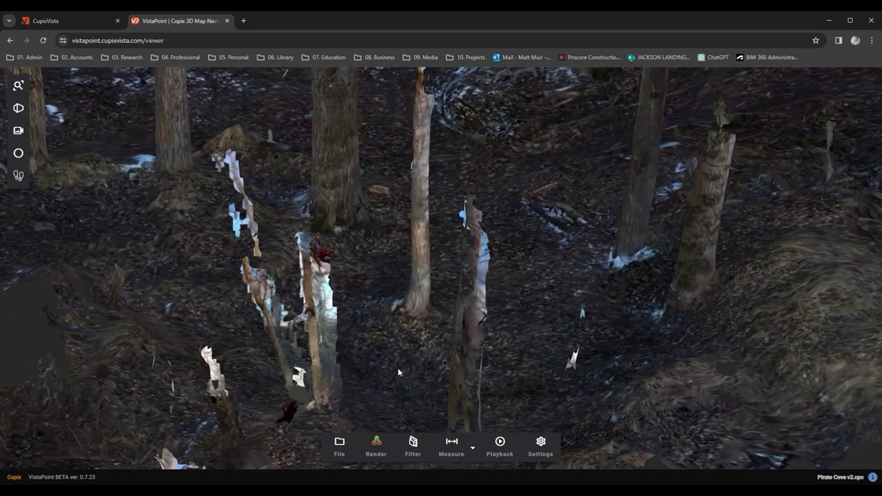
pyautogui.click(380, 446)
pyautogui.click(413, 404)
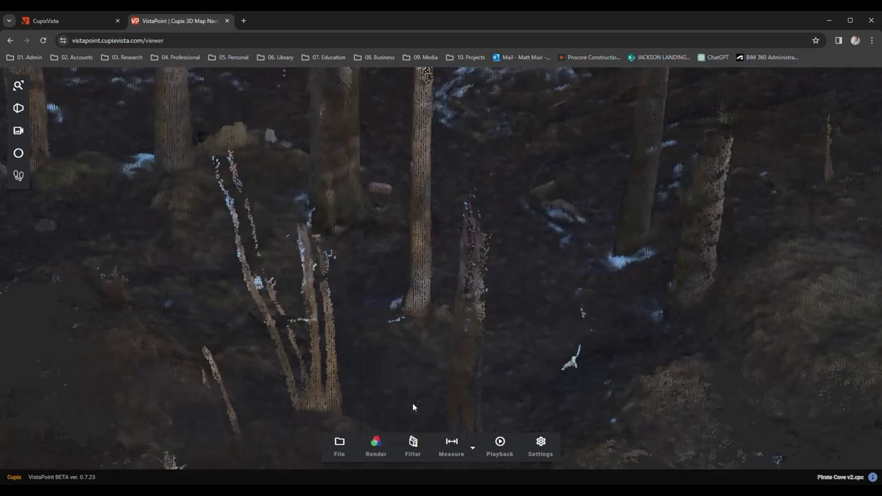
pyautogui.moveTo(379, 356); pyautogui.dragTo(349, 349)
pyautogui.scroll(-8, 310, 394)
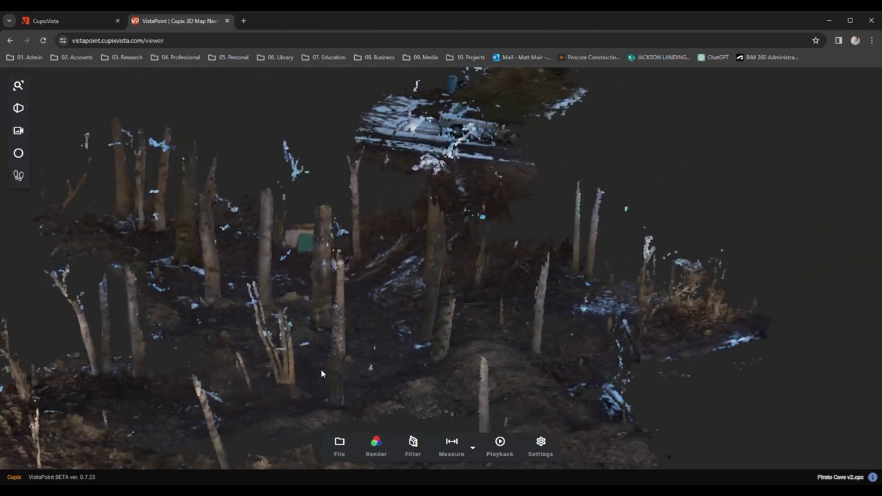
# - Render the map as an Elevation Heatmap and examine the ground and trees from several angles
pyautogui.click(376, 449)
pyautogui.click(377, 425)
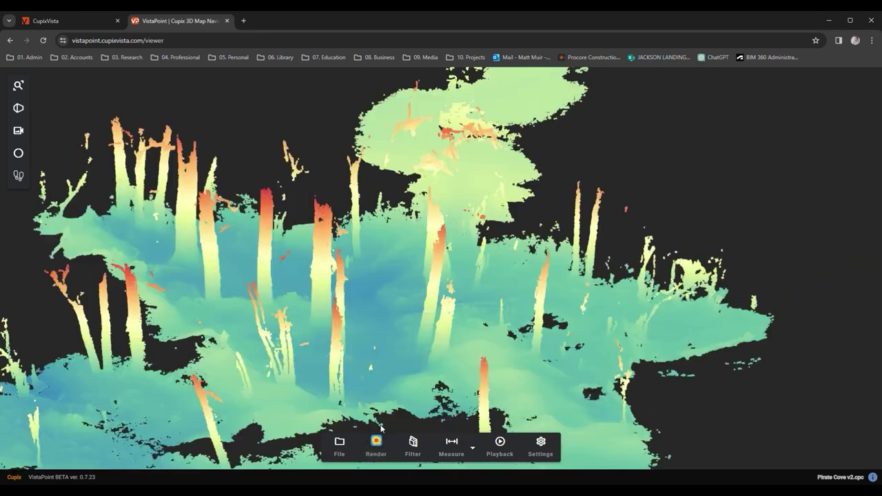
pyautogui.moveTo(388, 359); pyautogui.dragTo(315, 335)
pyautogui.scroll(3, 314, 335)
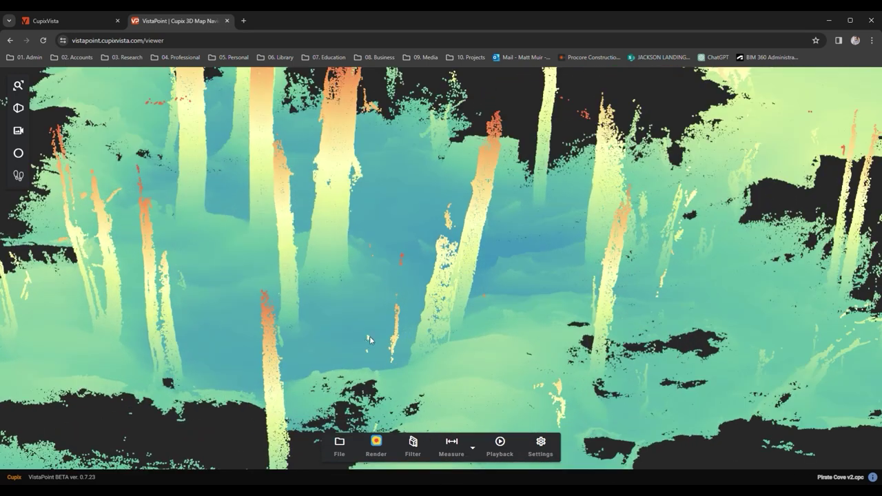
pyautogui.moveTo(369, 336)
pyautogui.mouseDown()
pyautogui.moveTo(312, 334)
pyautogui.moveTo(426, 354)
pyautogui.moveTo(462, 442)
pyautogui.moveTo(369, 328)
pyautogui.mouseUp()
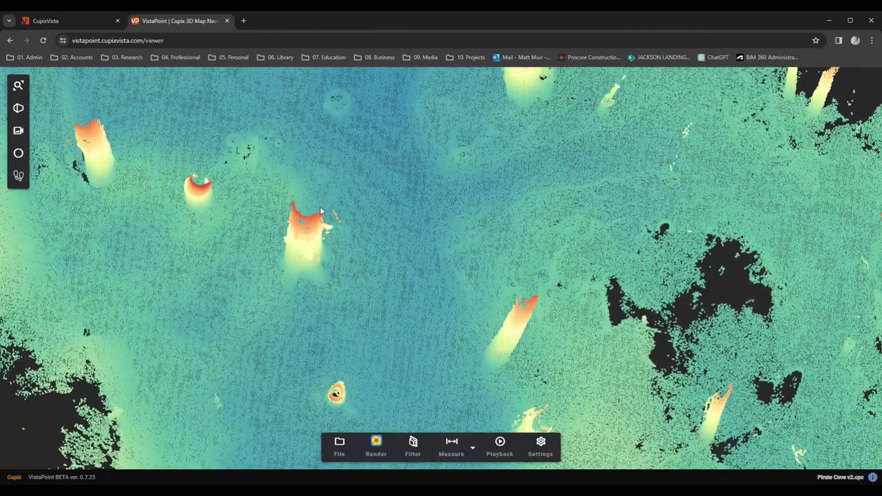
pyautogui.moveTo(309, 199); pyautogui.dragTo(300, 238)
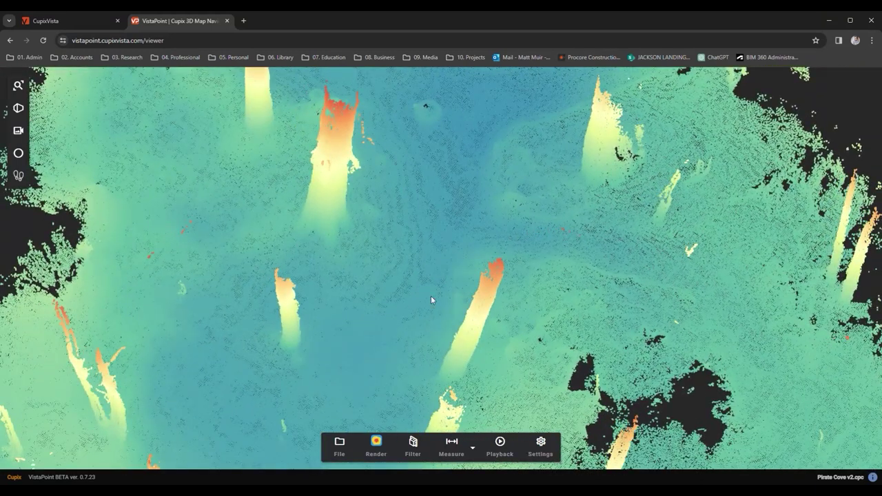
# - Turn off hiding points away from the viewer in the settings and check the tree trunks in the map
pyautogui.click(539, 445)
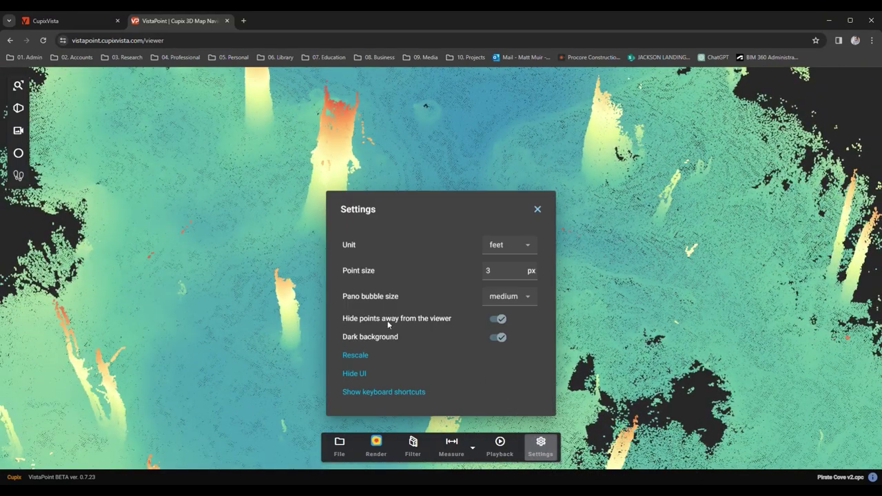
pyautogui.click(501, 322)
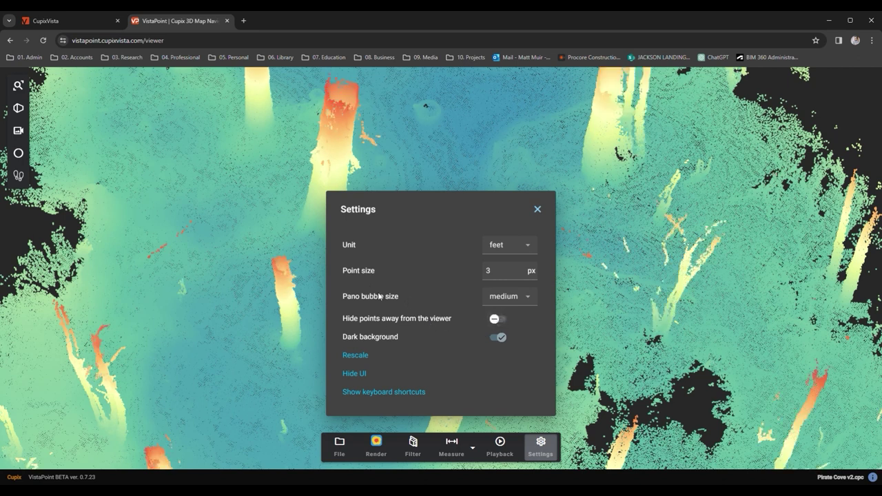
pyautogui.click(538, 209)
pyautogui.moveTo(451, 308)
pyautogui.mouseDown()
pyautogui.moveTo(440, 310)
pyautogui.moveTo(449, 322)
pyautogui.mouseUp()
# - Change the render style back to Colored Points and orbit around the woods
pyautogui.click(384, 452)
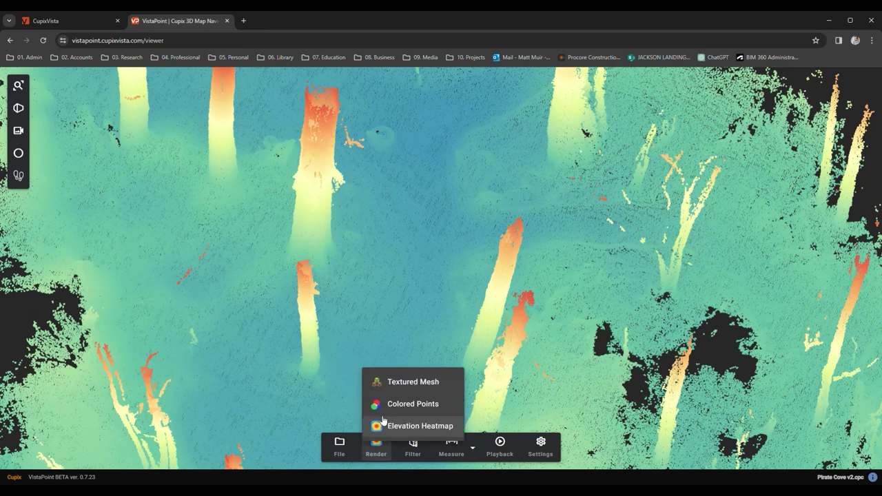
pyautogui.click(393, 400)
pyautogui.moveTo(393, 288); pyautogui.dragTo(552, 337)
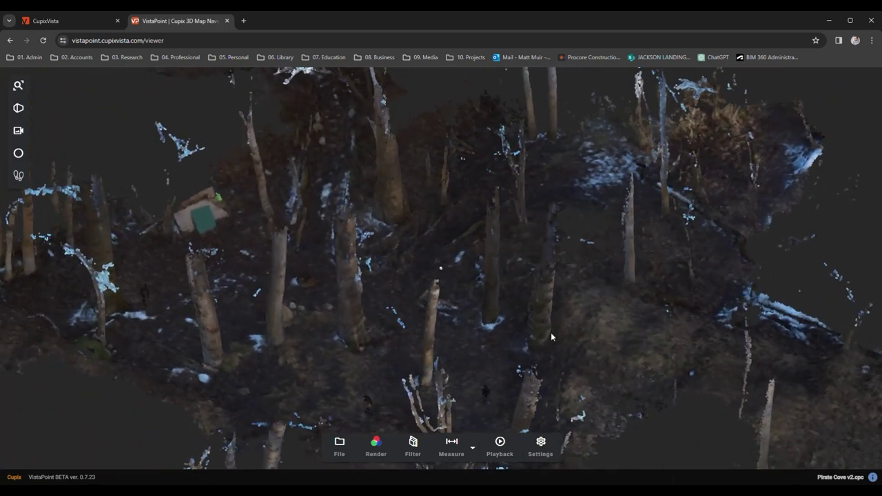
# - Orbit around the woods and back out to see the whole map, including the red building
pyautogui.click(17, 132)
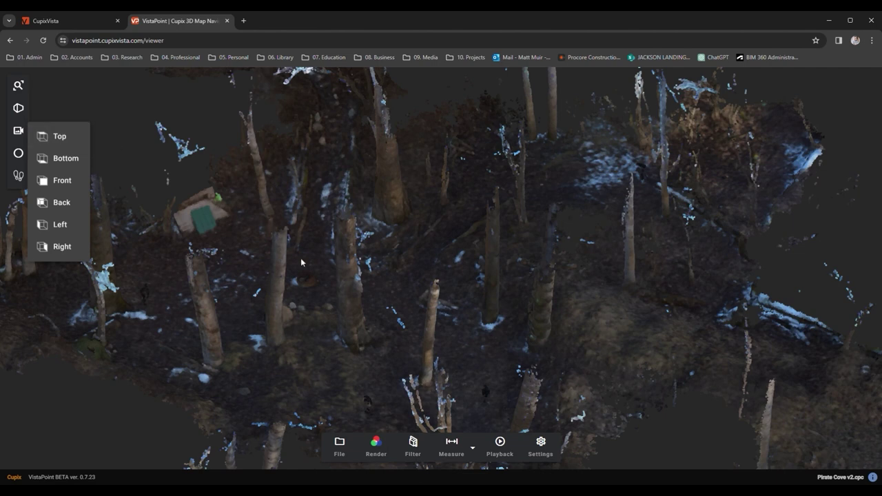
pyautogui.click(348, 376)
pyautogui.moveTo(350, 381); pyautogui.dragTo(302, 391)
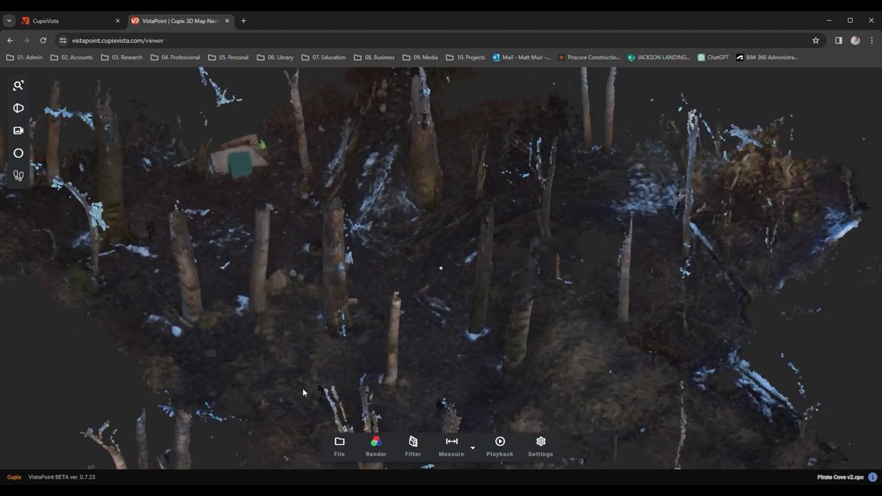
pyautogui.scroll(-5, 363, 336)
pyautogui.moveTo(510, 427); pyautogui.dragTo(163, 321)
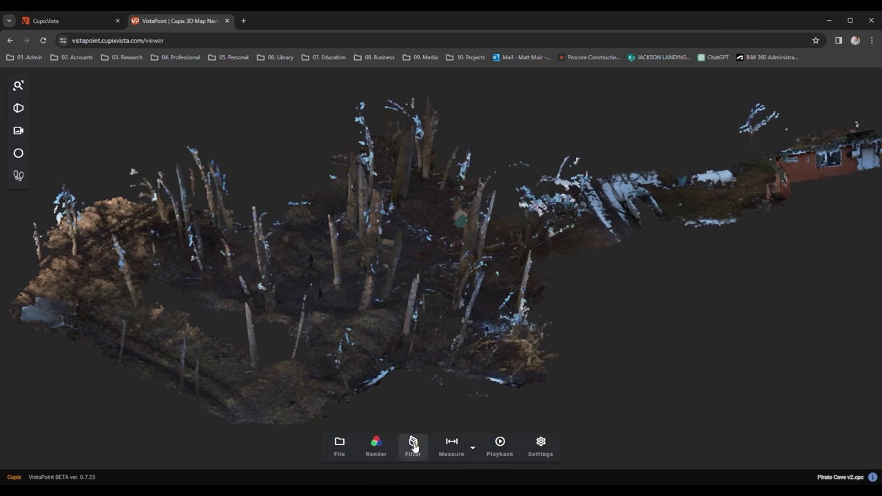
# - Filter the points to an X range of 48 to 64 % and view the resulting slice from another angle
pyautogui.click(416, 447)
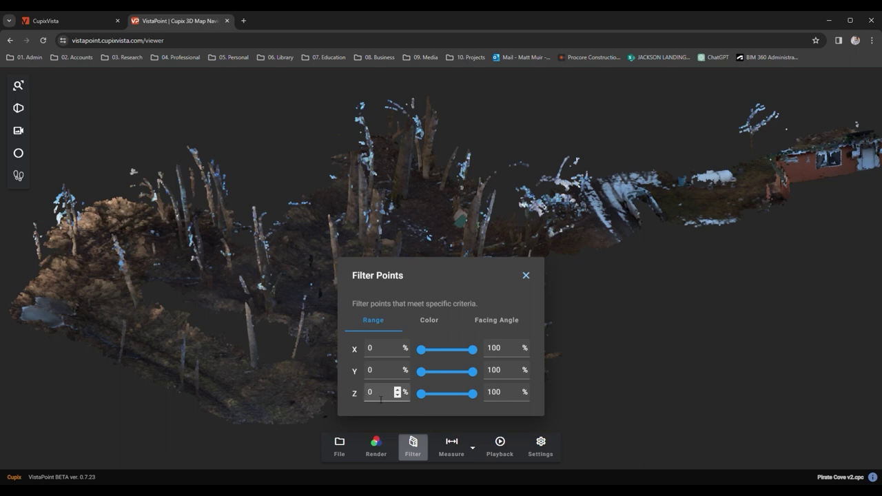
pyautogui.moveTo(473, 349); pyautogui.dragTo(455, 350)
pyautogui.moveTo(421, 350); pyautogui.dragTo(446, 349)
pyautogui.moveTo(646, 326); pyautogui.dragTo(228, 289)
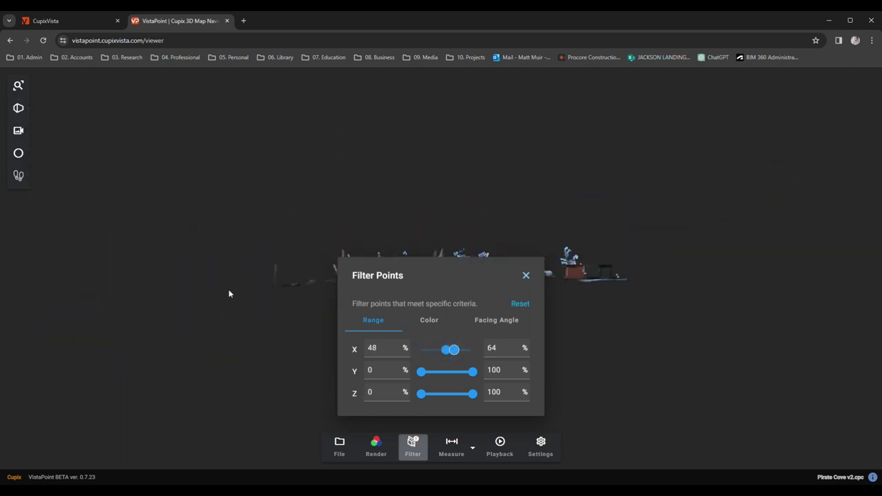
# - Clear the X range filter and limit the Z range to 0–36 % to cut off the upper parts of the trees
pyautogui.moveTo(441, 275); pyautogui.dragTo(731, 118)
pyautogui.scroll(3, 517, 322)
pyautogui.moveTo(762, 215); pyautogui.dragTo(725, 236)
pyautogui.click(810, 147)
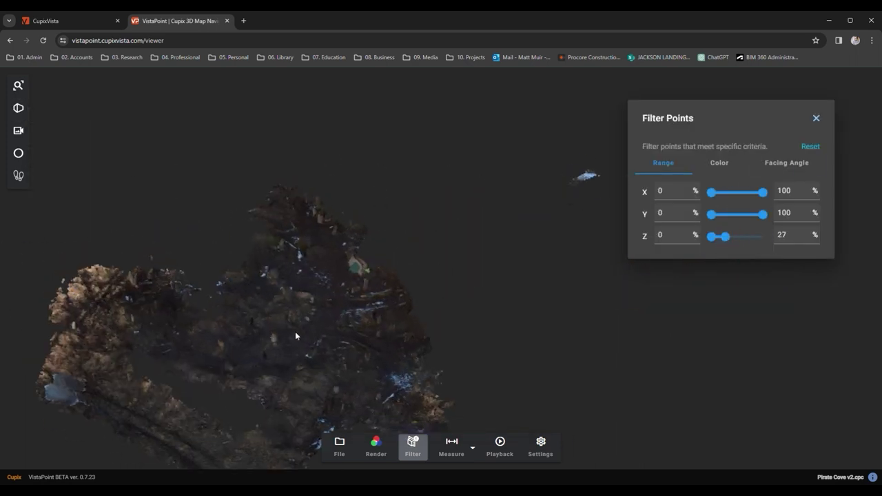
pyautogui.scroll(3, 328, 375)
pyautogui.moveTo(296, 332); pyautogui.dragTo(571, 322)
pyautogui.moveTo(725, 237); pyautogui.dragTo(730, 237)
pyautogui.moveTo(414, 324); pyautogui.dragTo(215, 311)
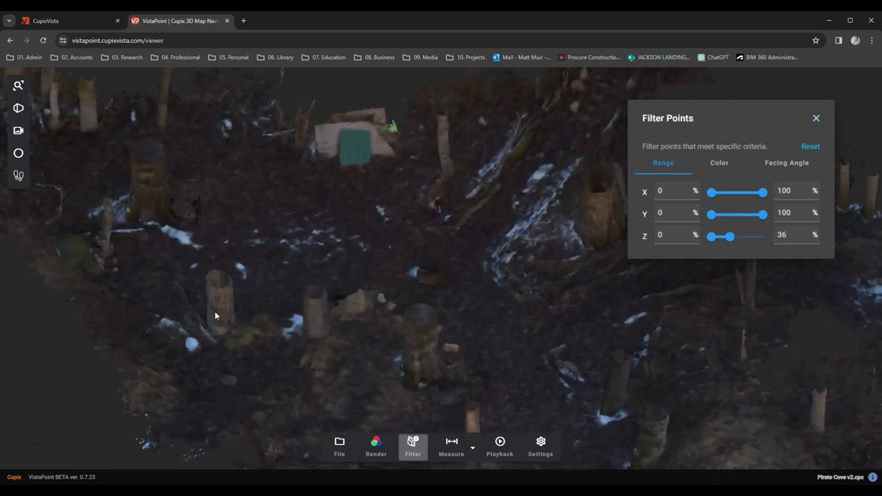
# - View the filtered map from the Top and examine the cut tree trunks up close
pyautogui.click(19, 132)
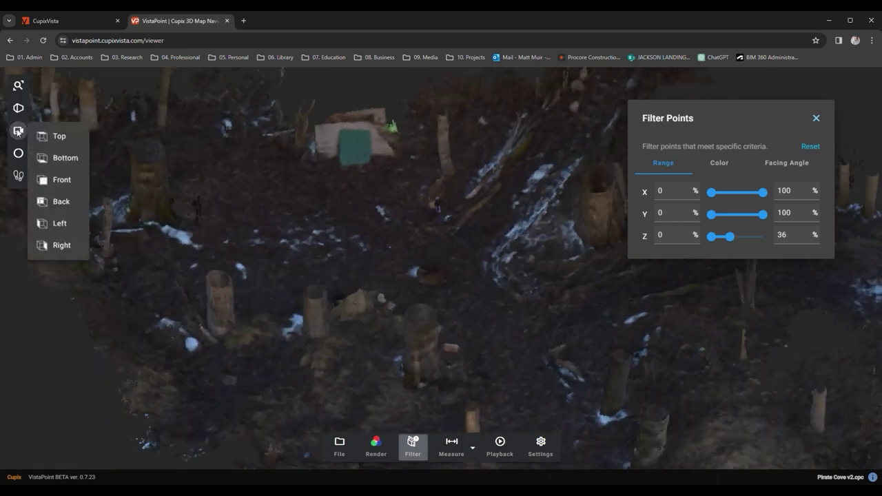
pyautogui.click(65, 141)
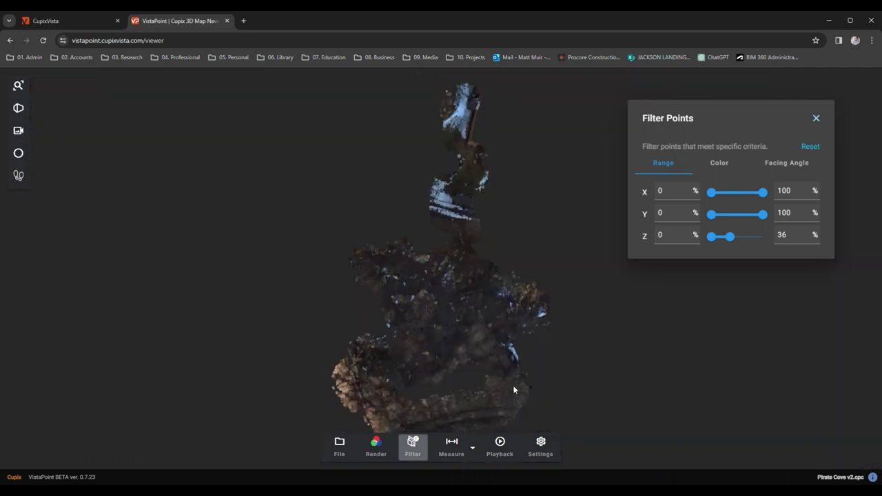
pyautogui.scroll(5, 405, 302)
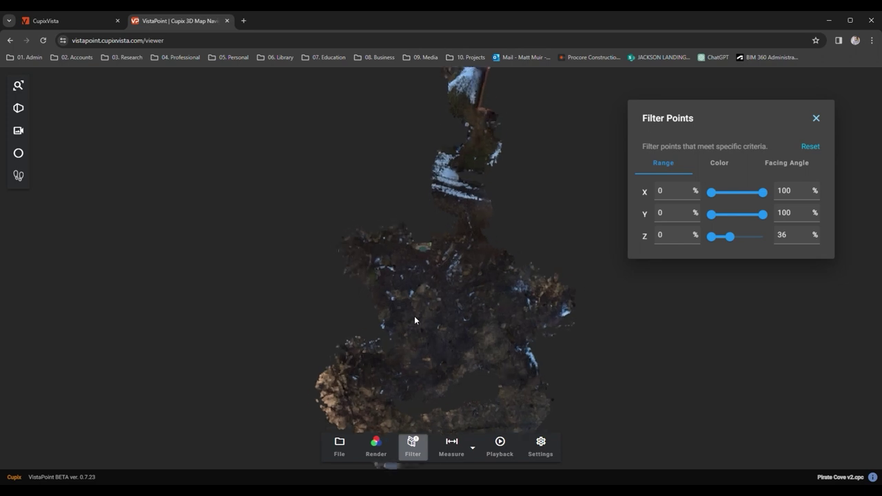
pyautogui.scroll(5, 400, 306)
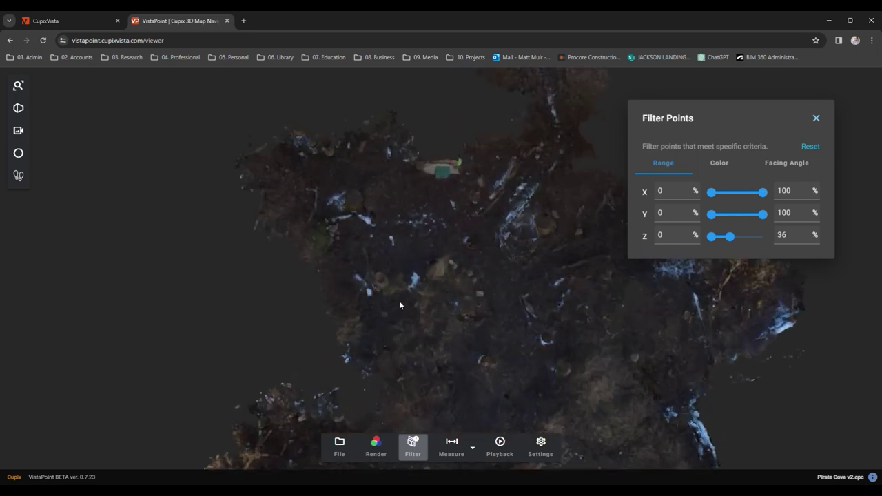
pyautogui.scroll(3, 400, 306)
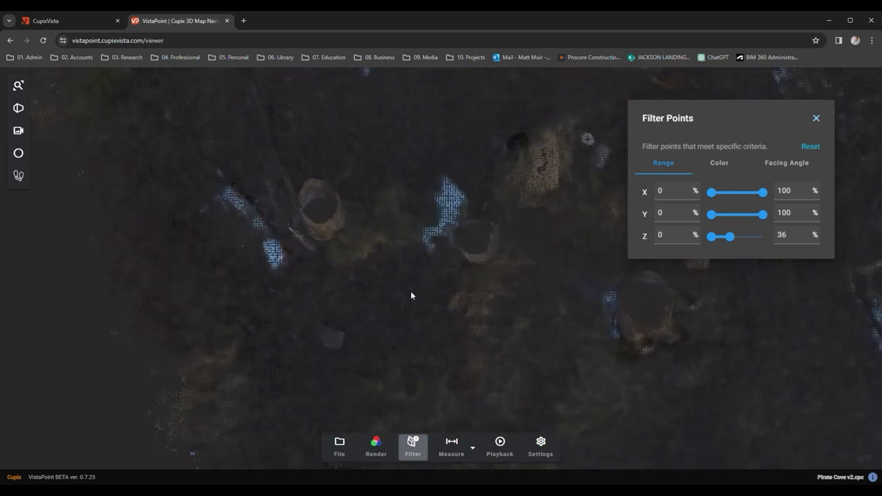
pyautogui.moveTo(432, 253); pyautogui.dragTo(343, 302, button='right')
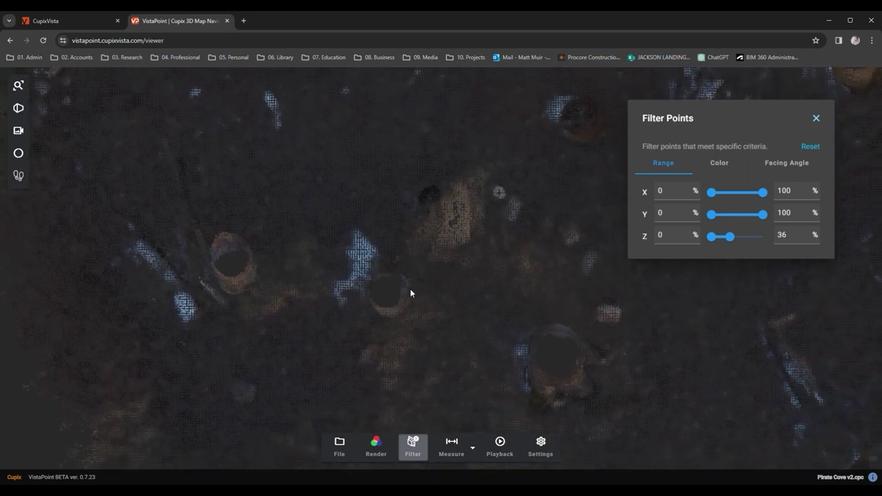
# - Measure the distances between the three neighbouring cut tree trunks, from the first to the middle and on to the third
pyautogui.click(473, 448)
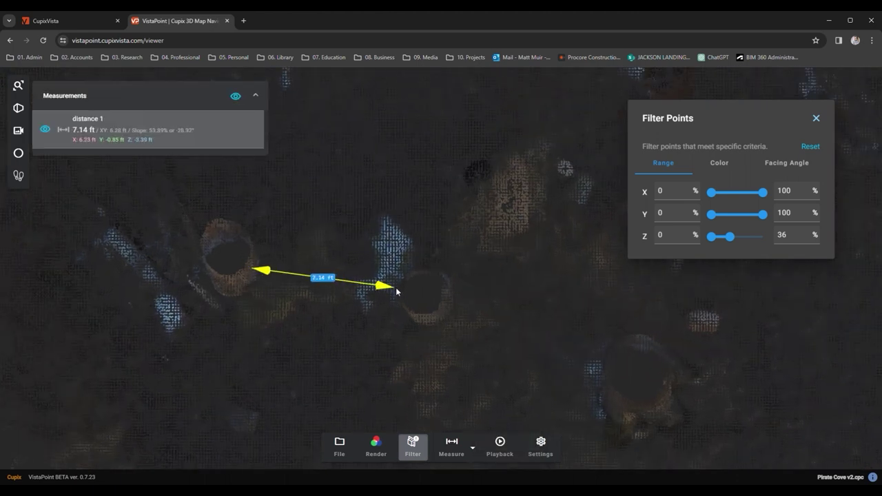
pyautogui.click(449, 305)
pyautogui.click(605, 362)
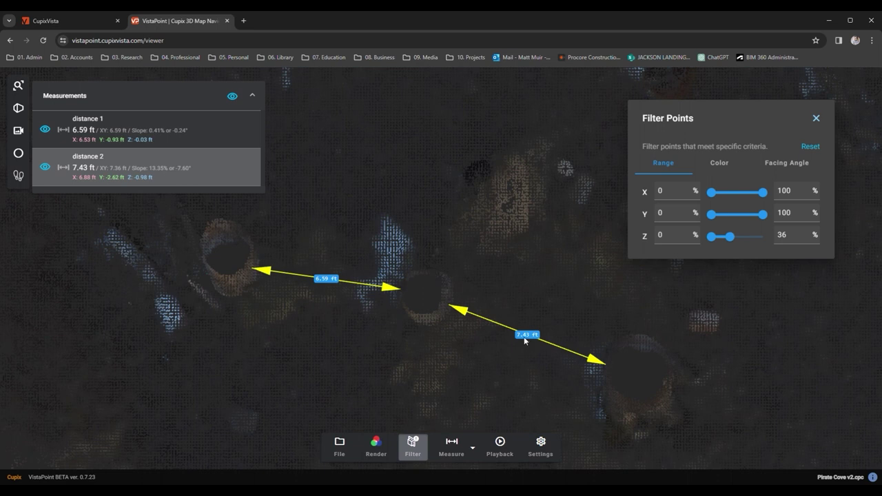
# - Change the measurement unit to inches and move the Settings and Filter Points dialogs clear of the measurements
pyautogui.click(542, 445)
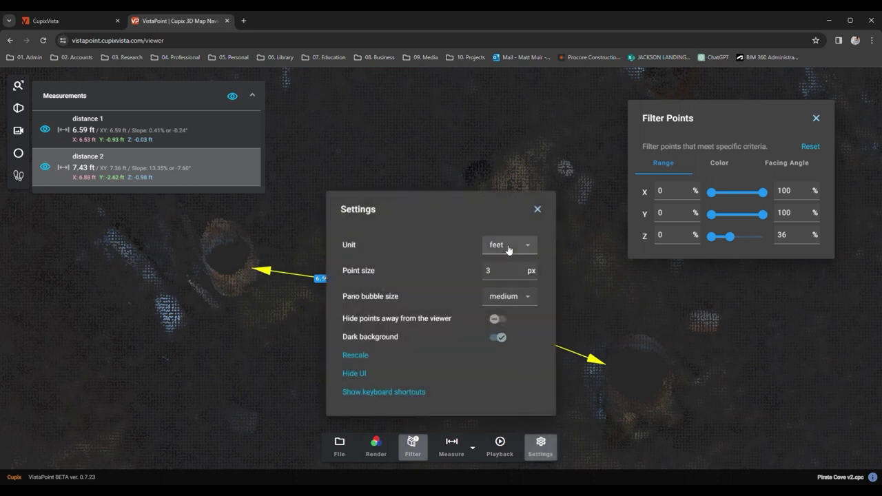
pyautogui.click(506, 247)
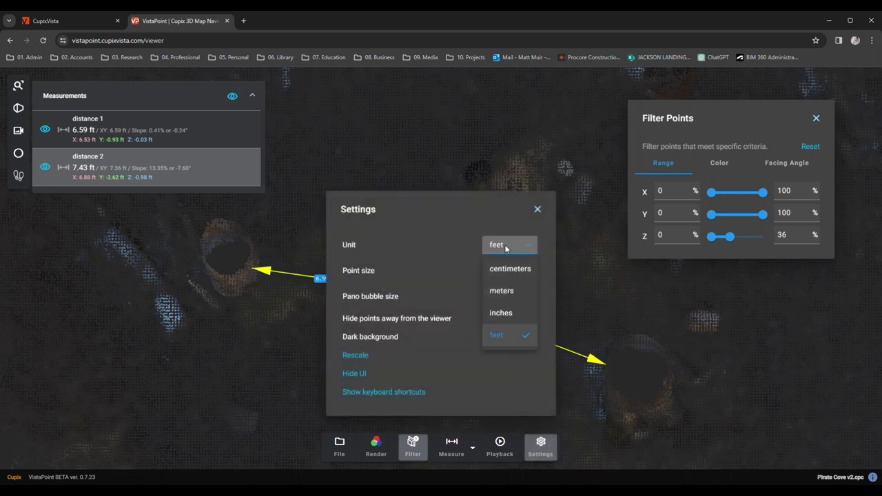
pyautogui.click(513, 316)
pyautogui.moveTo(444, 213); pyautogui.dragTo(755, 280)
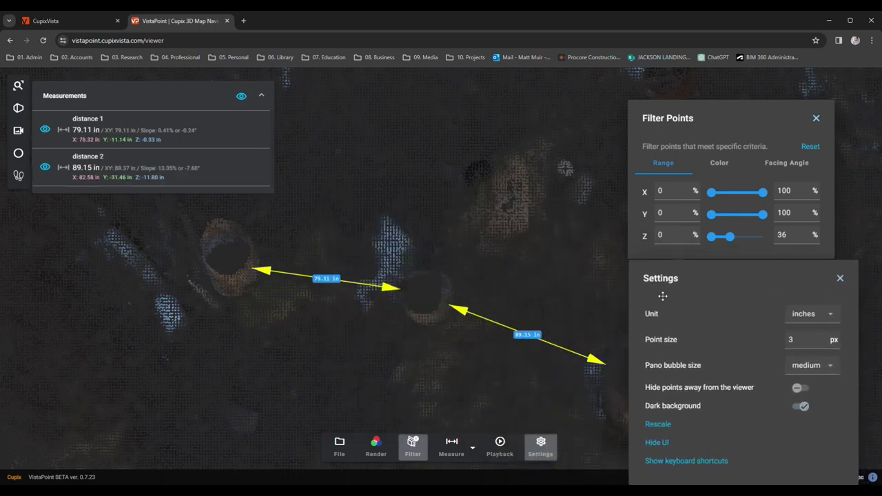
pyautogui.moveTo(716, 107); pyautogui.dragTo(715, 92)
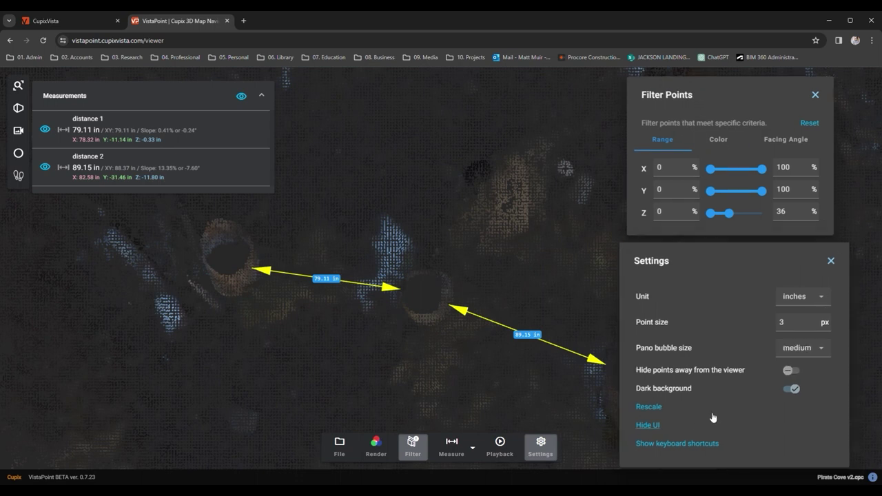
# - Set the measurement unit back to feet, close the settings and delete both distance measurements
pyautogui.click(803, 296)
pyautogui.click(793, 368)
pyautogui.click(830, 261)
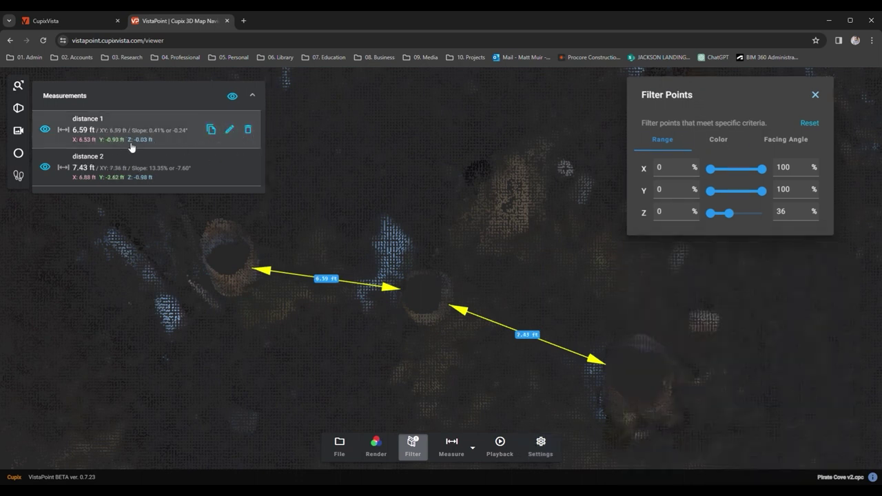
pyautogui.click(248, 129)
pyautogui.click(500, 290)
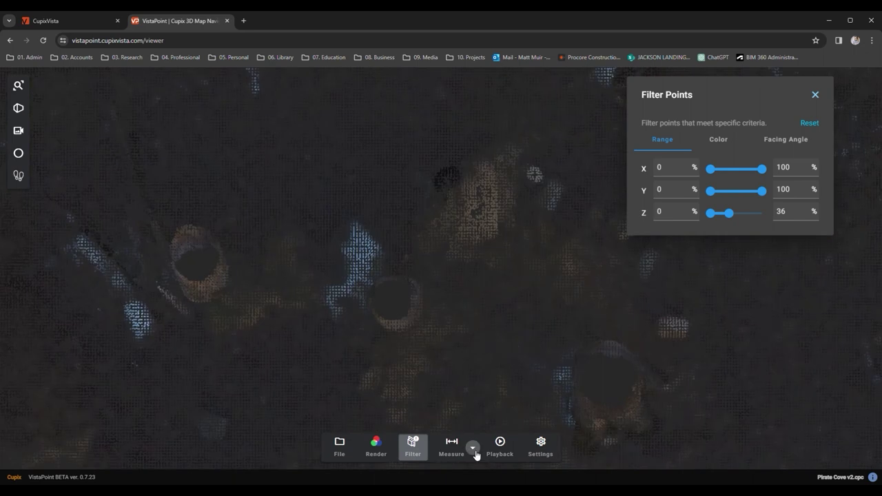
# - Measure the radius of the middle cut trunk, check the circle from an angle, and delete the measurement
pyautogui.click(474, 449)
pyautogui.click(507, 302)
pyautogui.click(416, 308)
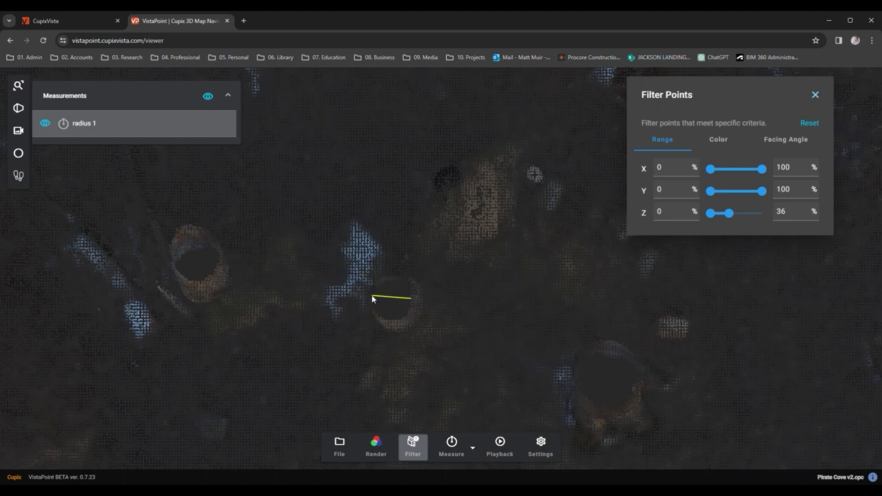
pyautogui.click(372, 298)
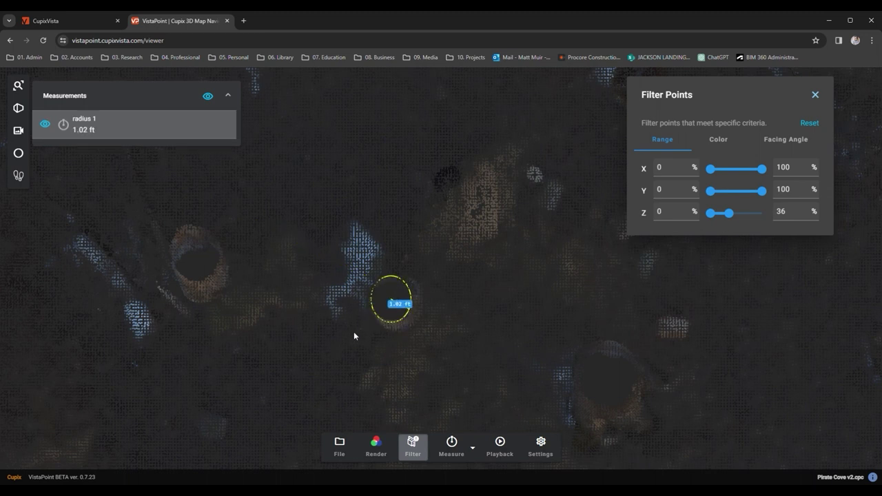
pyautogui.scroll(-2, 358, 335)
pyautogui.moveTo(338, 388); pyautogui.dragTo(387, 377)
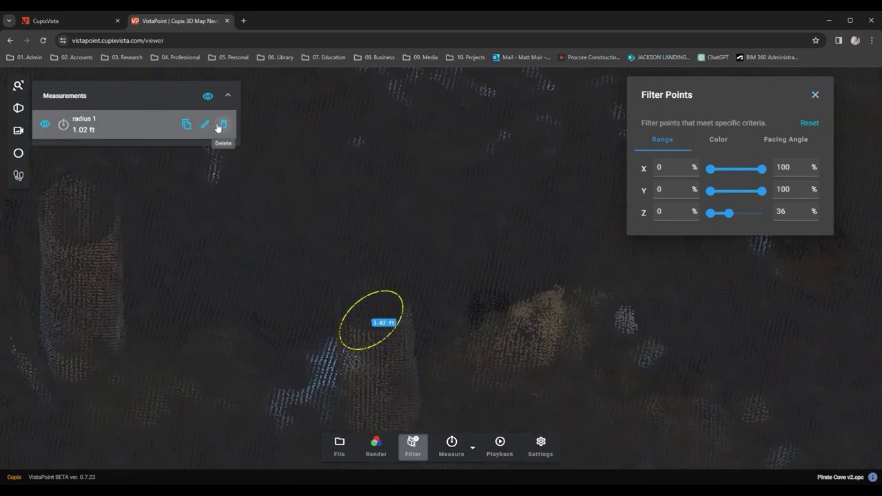
pyautogui.click(218, 126)
pyautogui.click(500, 289)
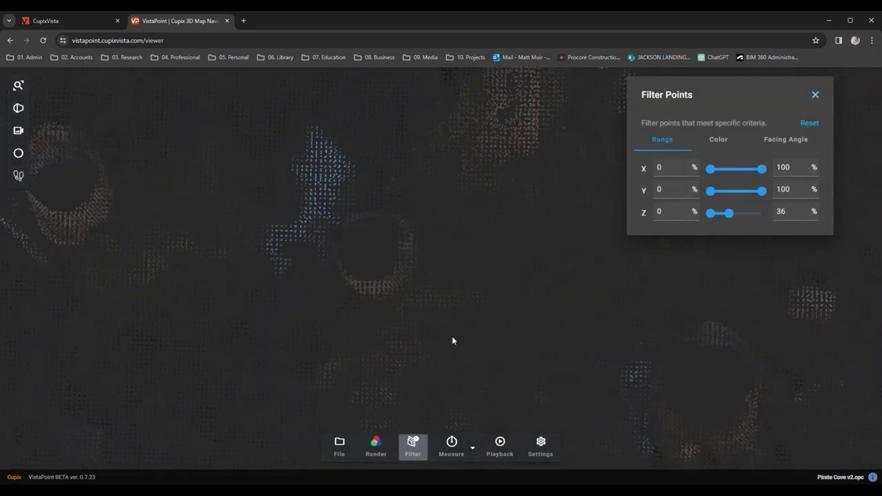
# - Measure the angle at the light-coloured mound between the two nearby cut trunks
pyautogui.click(473, 448)
pyautogui.click(517, 322)
pyautogui.click(292, 276)
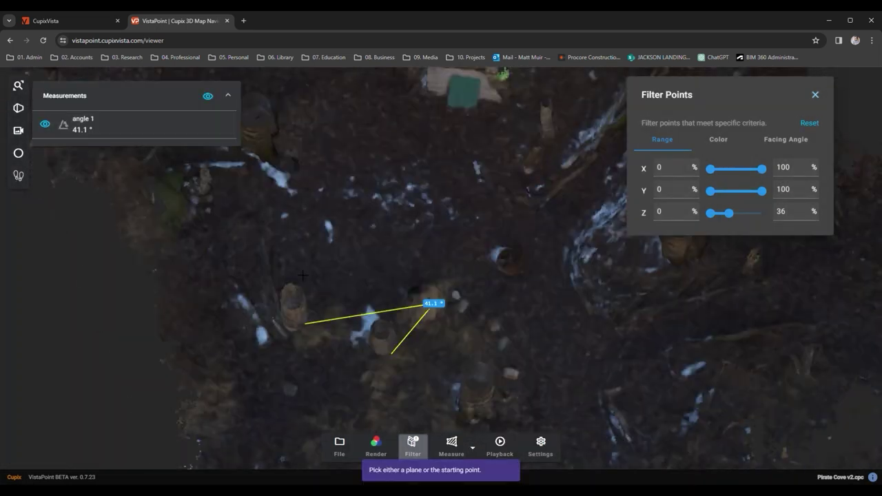
# - Measure the area of a four-sided ground patch between the cut trunks and the green-patched structure
pyautogui.click(298, 282)
pyautogui.click(300, 126)
pyautogui.click(497, 136)
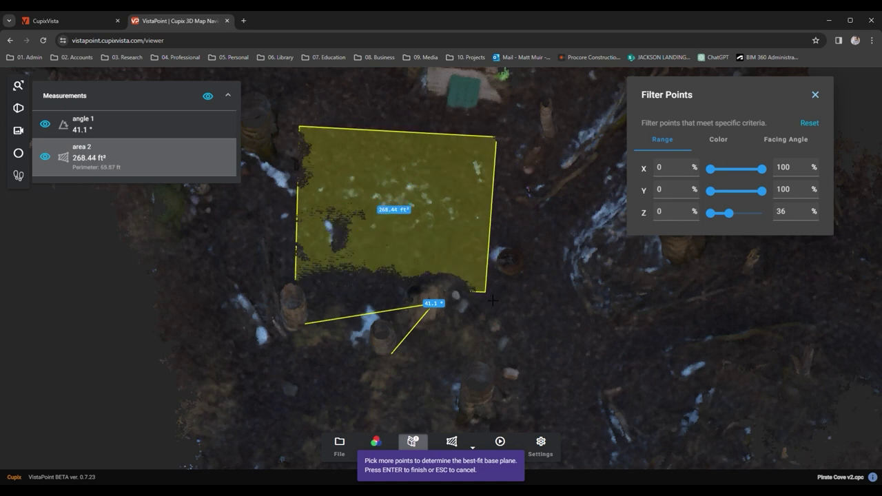
# - Create a best-fit plane from points picked beside the measured ground area and the nearby trunk
pyautogui.click(473, 448)
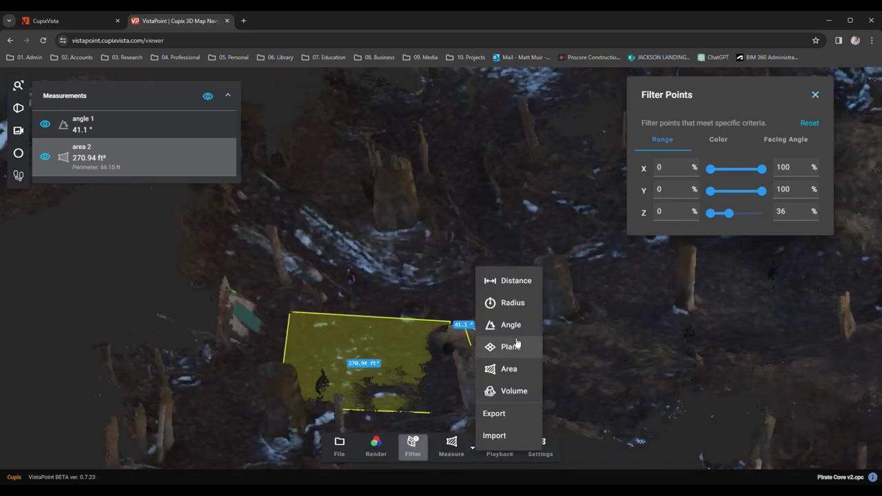
pyautogui.click(516, 345)
pyautogui.click(502, 287)
pyautogui.click(514, 282)
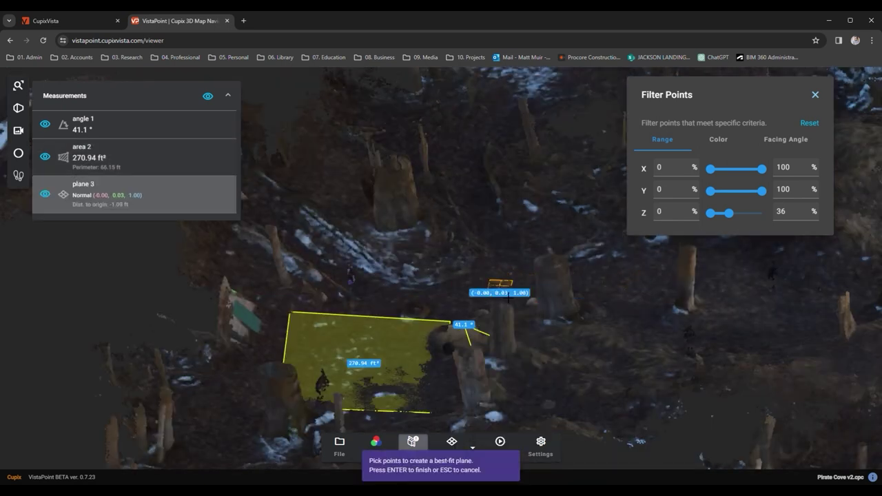
pyautogui.click(449, 320)
pyautogui.press('Return')
# - Create a second best-fit plane on the ground near the snowy patch beyond the measured area
pyautogui.click(473, 448)
pyautogui.click(510, 347)
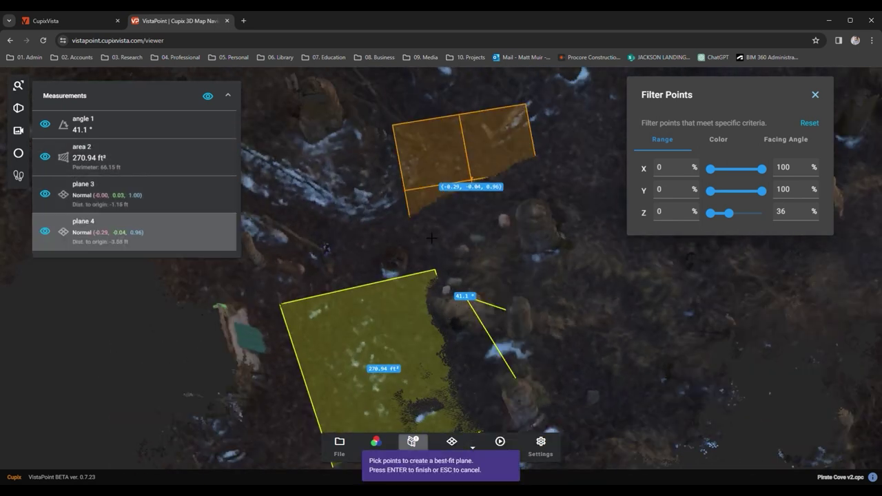
pyautogui.press('Return')
# - Measure the volume of the dirt mound beside the snowy slope using a four-sided contour around its base
pyautogui.click(473, 448)
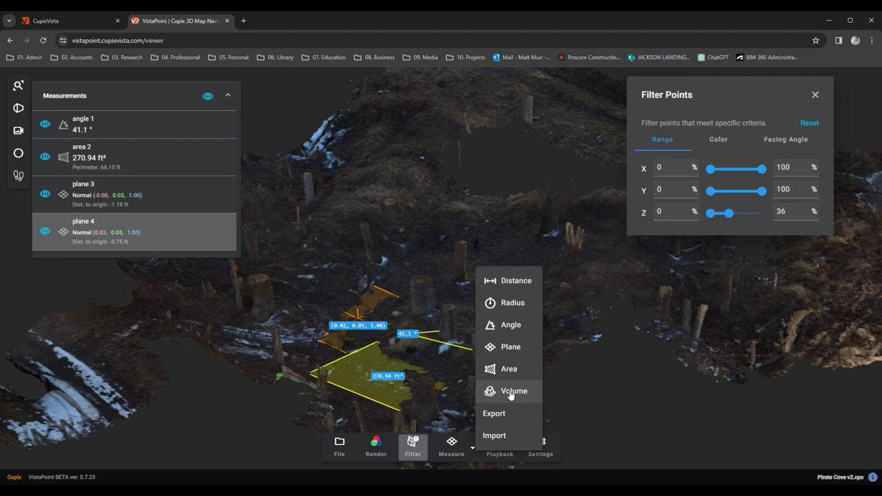
pyautogui.click(511, 393)
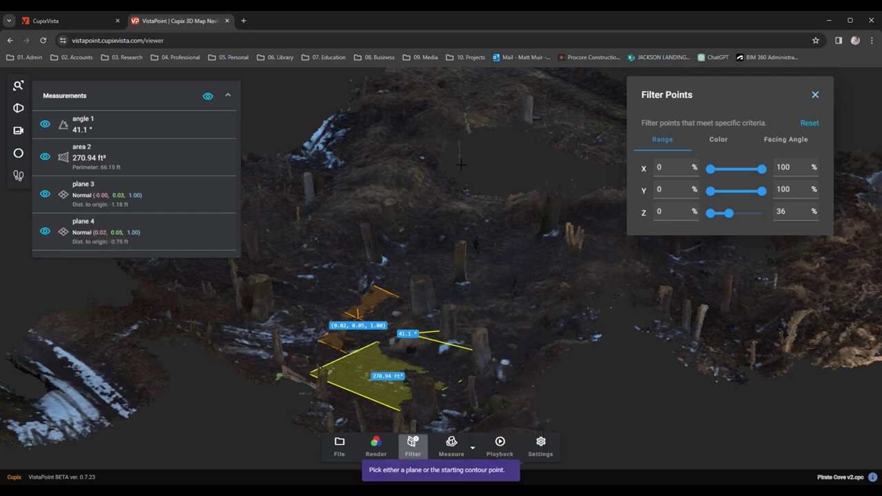
pyautogui.scroll(5, 464, 208)
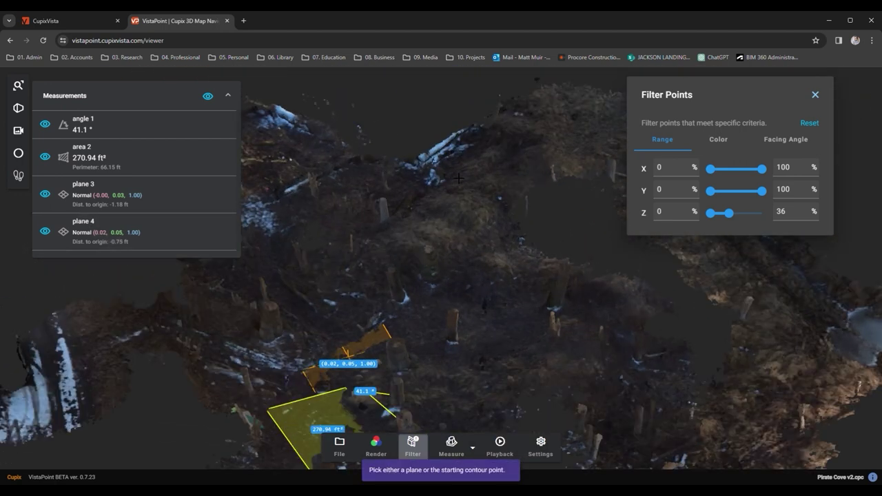
pyautogui.click(429, 199)
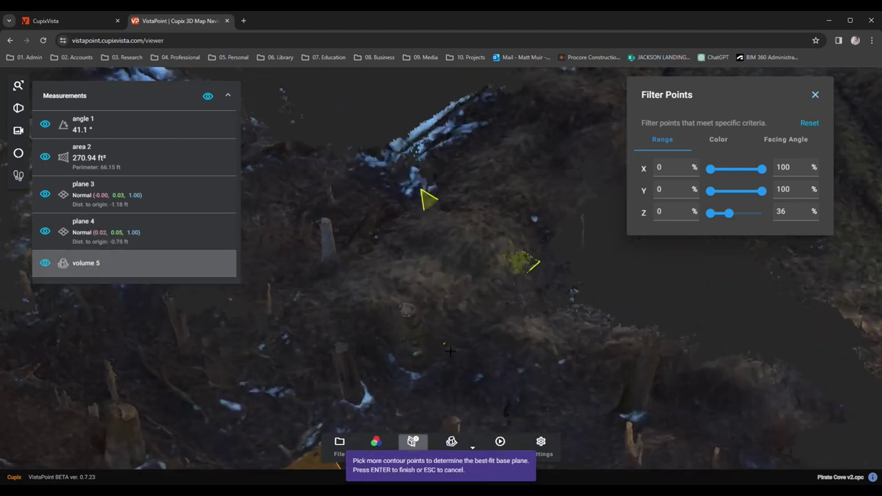
pyautogui.click(431, 317)
pyautogui.click(353, 273)
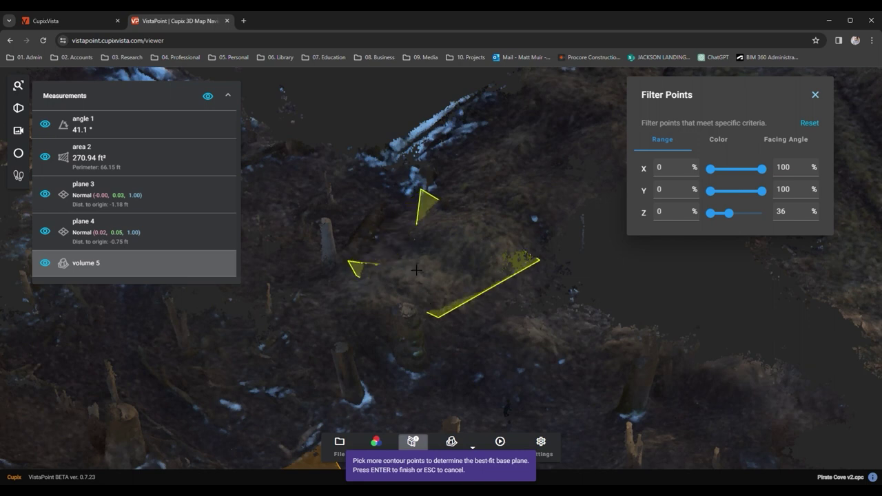
pyautogui.press('Return')
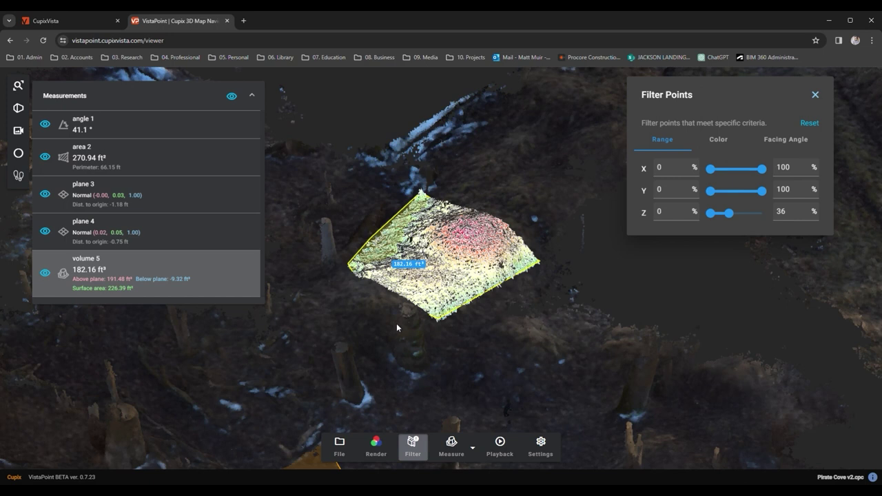
pyautogui.moveTo(397, 328); pyautogui.dragTo(434, 302)
pyautogui.scroll(3, 355, 403)
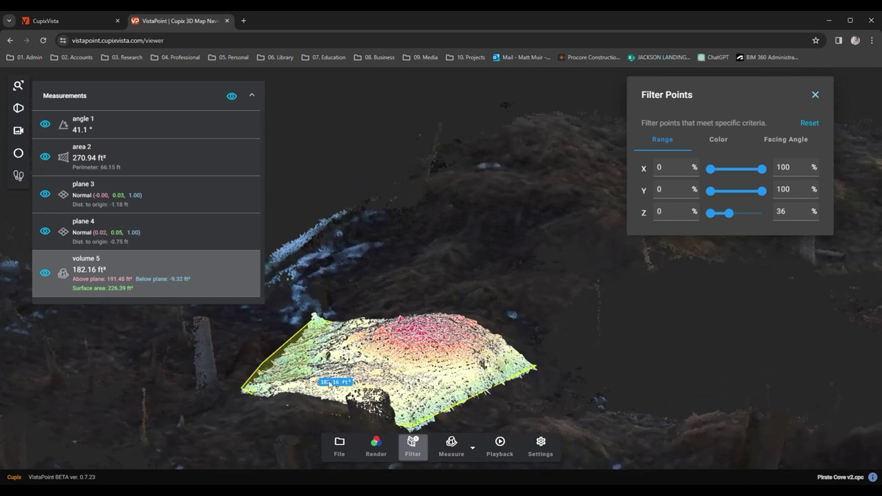
pyautogui.moveTo(517, 397); pyautogui.dragTo(351, 364)
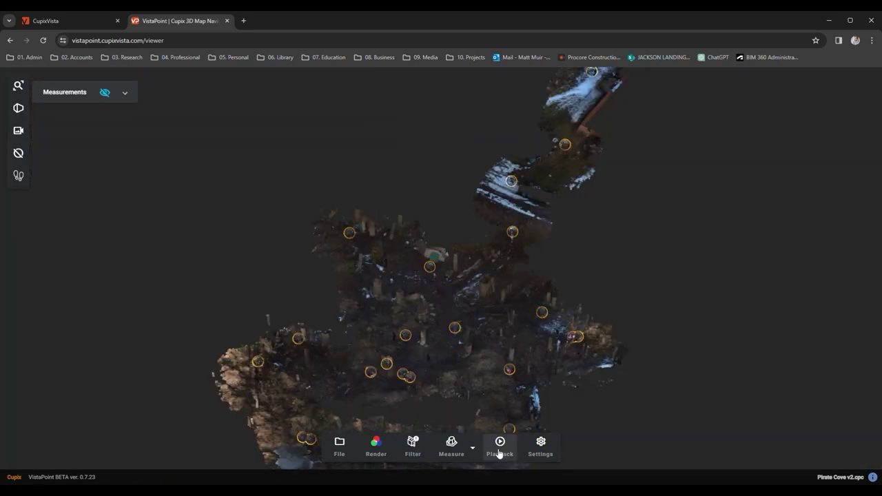
# - Hide the panorama position markers and play back the camera motion over the whole map
pyautogui.click(18, 153)
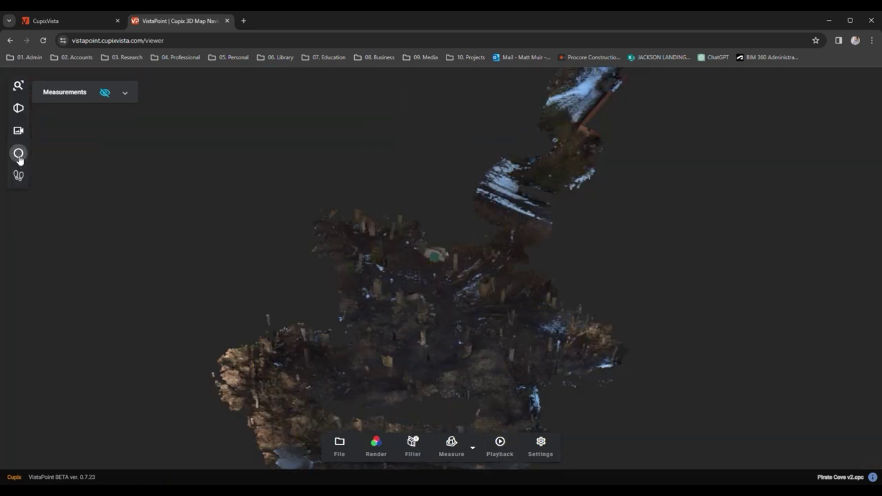
pyautogui.click(504, 450)
pyautogui.moveTo(468, 331)
pyautogui.mouseDown()
pyautogui.moveTo(634, 281)
pyautogui.moveTo(776, 206)
pyautogui.mouseUp()
pyautogui.scroll(-3, 464, 246)
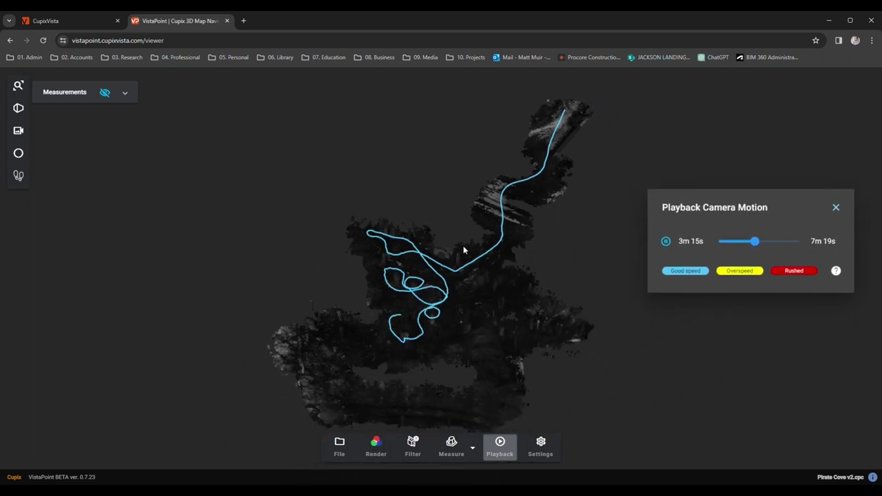
pyautogui.moveTo(566, 345); pyautogui.dragTo(661, 331)
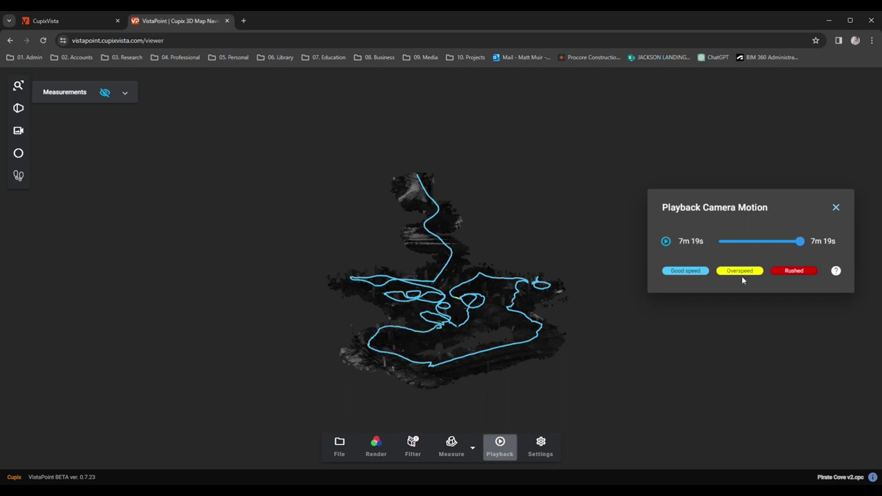
# - Examine the camera path around the loops and the far slope for overspeed and rushed segments
pyautogui.moveTo(450, 326); pyautogui.dragTo(509, 289)
pyautogui.scroll(3, 481, 273)
pyautogui.scroll(5, 481, 276)
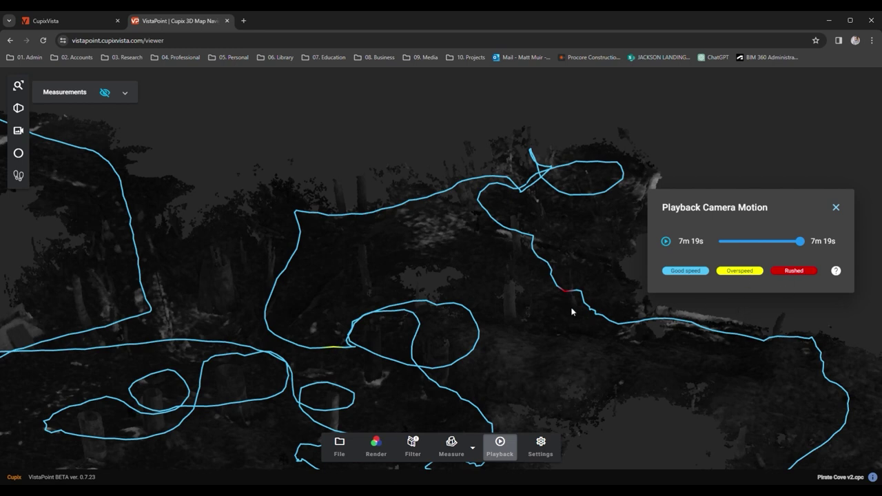
pyautogui.scroll(-8, 478, 287)
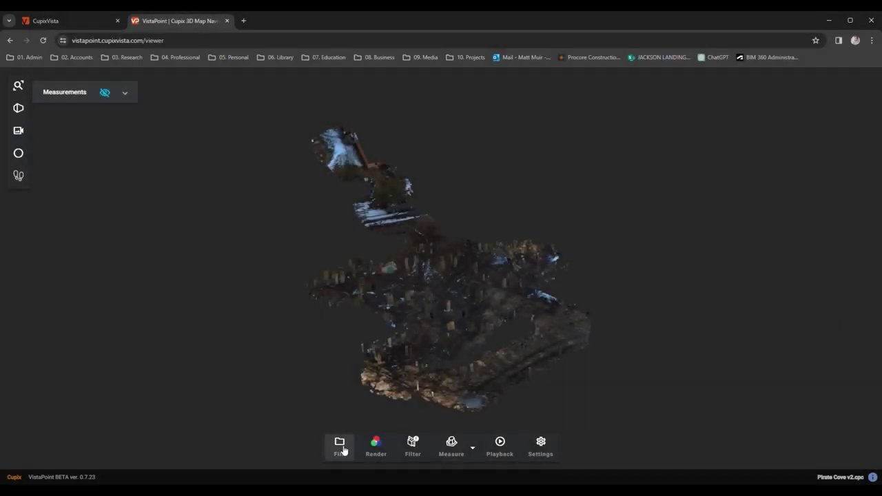
# - Export the unfiltered point cloud as XYZ, the mesh as OBJ (mesh only), and the panoramic photos as JPEG files
pyautogui.click(342, 448)
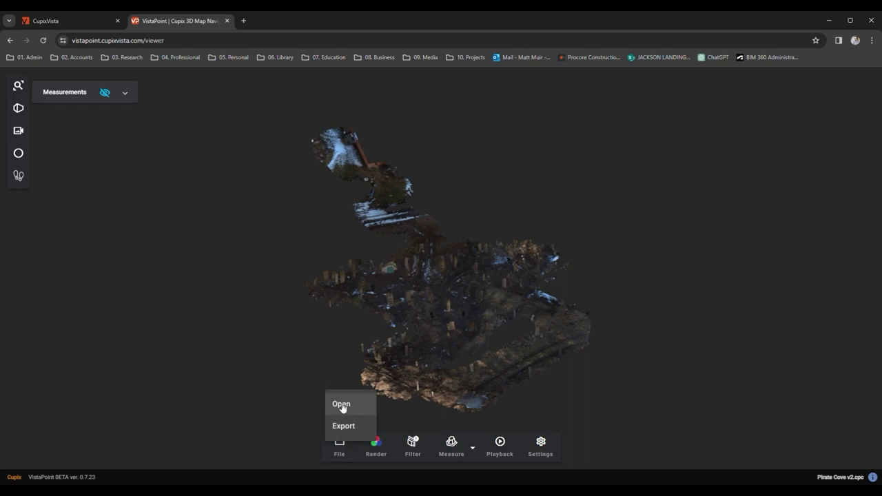
pyautogui.click(352, 429)
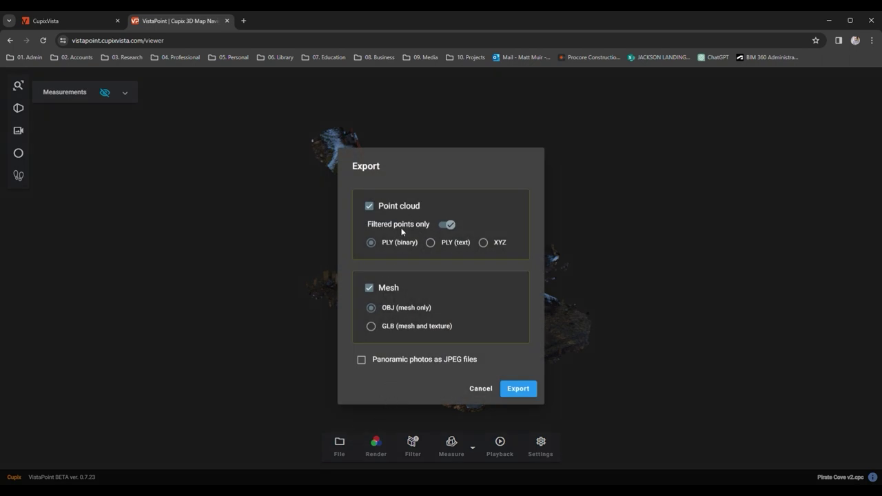
pyautogui.click(446, 229)
pyautogui.click(486, 243)
pyautogui.click(365, 361)
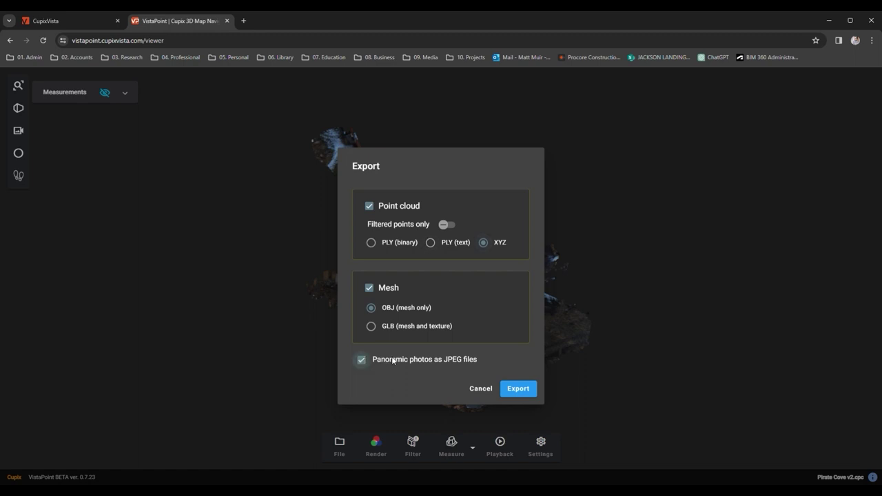
pyautogui.click(519, 389)
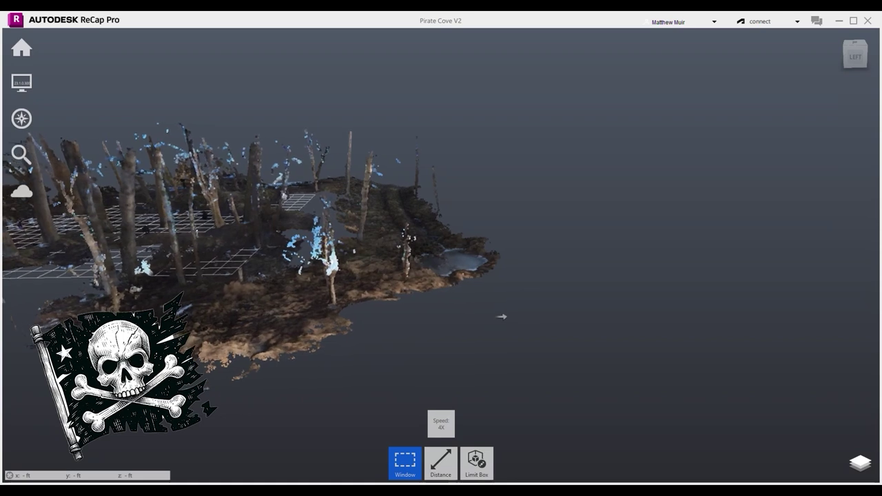
# - Switch to Autodesk ReCap Pro and examine the icy pond at the edge of the Pirate Cove V2 point cloud
pyautogui.scroll(5, 492, 316)
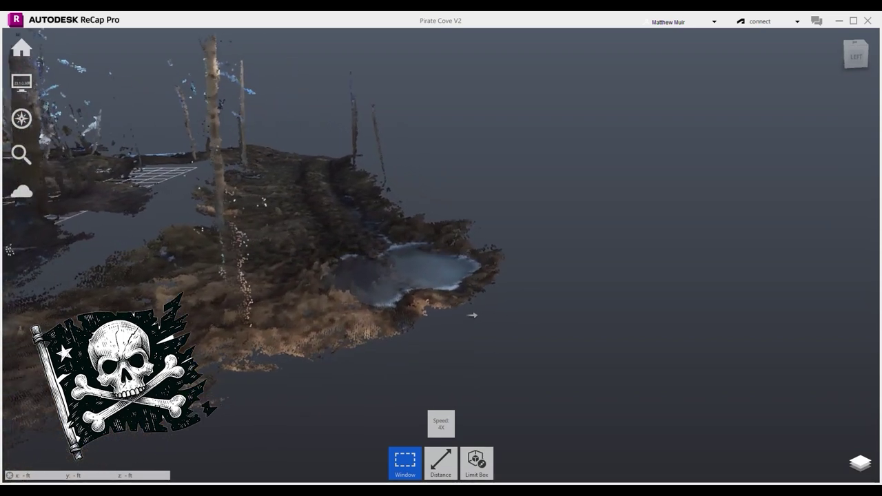
pyautogui.moveTo(398, 305); pyautogui.dragTo(385, 336)
pyautogui.press('w')
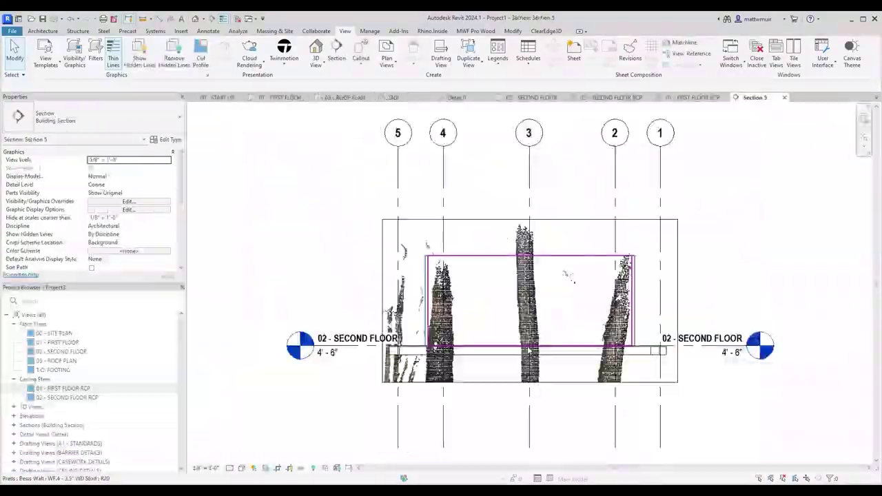
# - Switch to Revit and change the visual style of the Section 5 view through the scanned trunks
pyautogui.scroll(3, 533, 299)
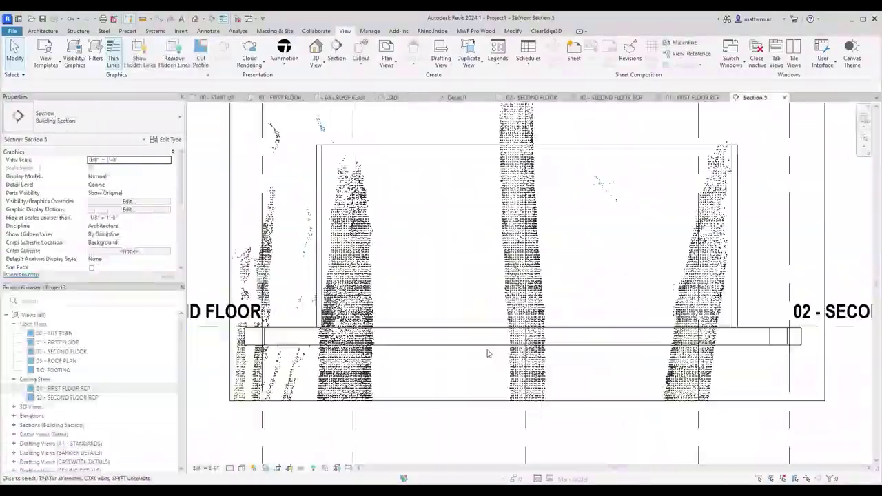
pyautogui.click(242, 470)
pyautogui.click(252, 436)
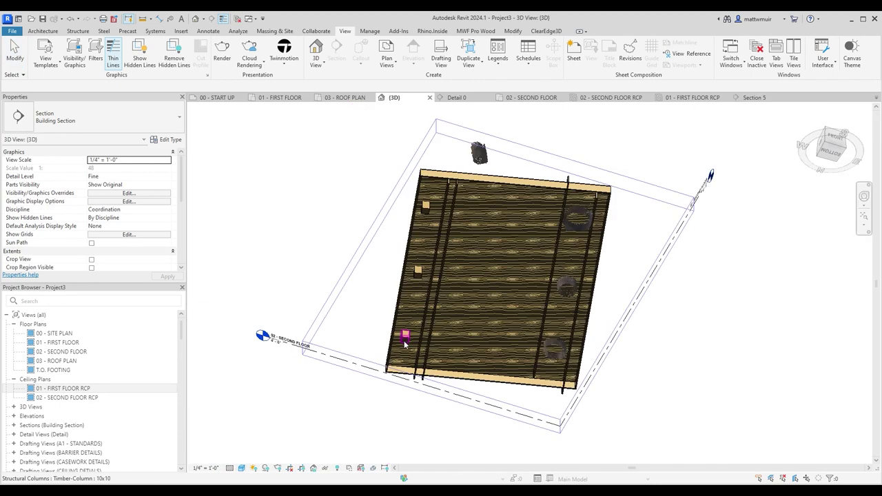
# - Trim and extend the two long joists beside the scanned trunks to the near edge beam in the 3D view
pyautogui.moveTo(405, 339)
pyautogui.keyDown('shift'); pyautogui.mouseDown(button='middle')
pyautogui.moveTo(403, 321)
pyautogui.moveTo(553, 316)
pyautogui.moveTo(644, 347)
pyautogui.moveTo(607, 342)
pyautogui.mouseUp(button='middle'); pyautogui.keyUp('shift')
pyautogui.scroll(2, 339, 289)
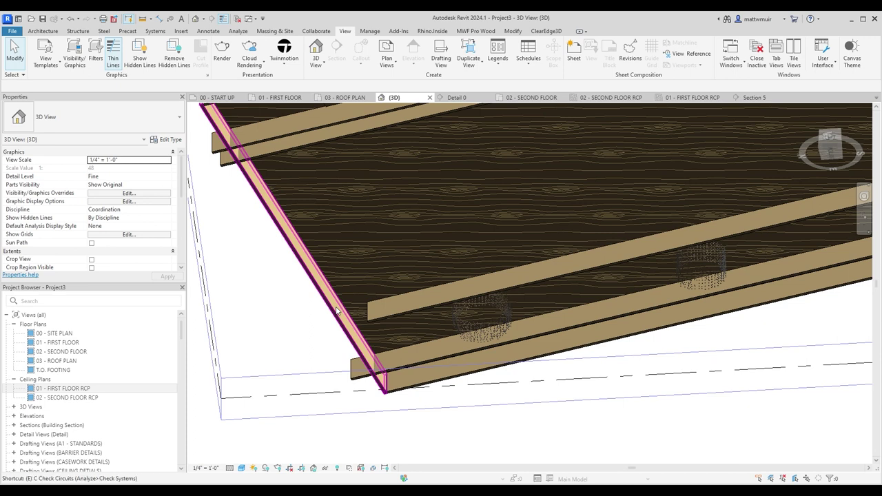
pyautogui.click(338, 291)
pyautogui.keyDown('ctrl'); pyautogui.click(380, 310); pyautogui.keyUp('ctrl')
pyautogui.scroll(-5, 412, 363)
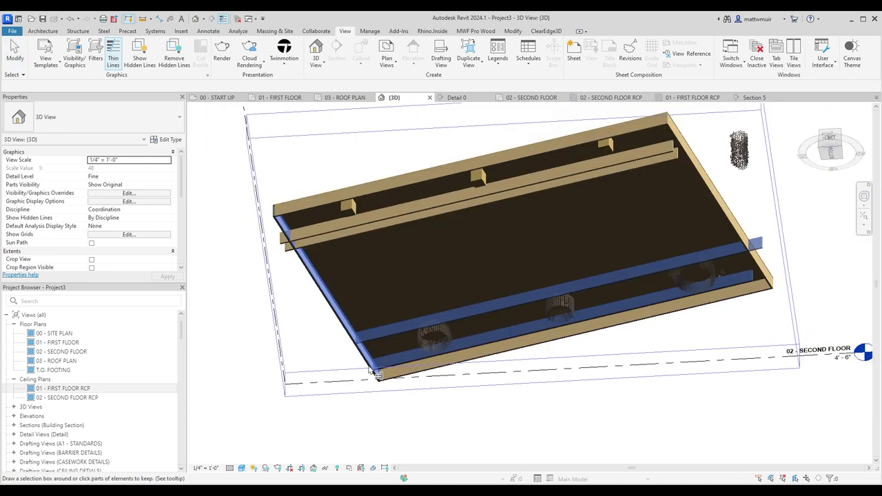
# - Align the 2x12 joist nearest the timber columns to the face of the 10x10 column
pyautogui.scroll(5, 476, 182)
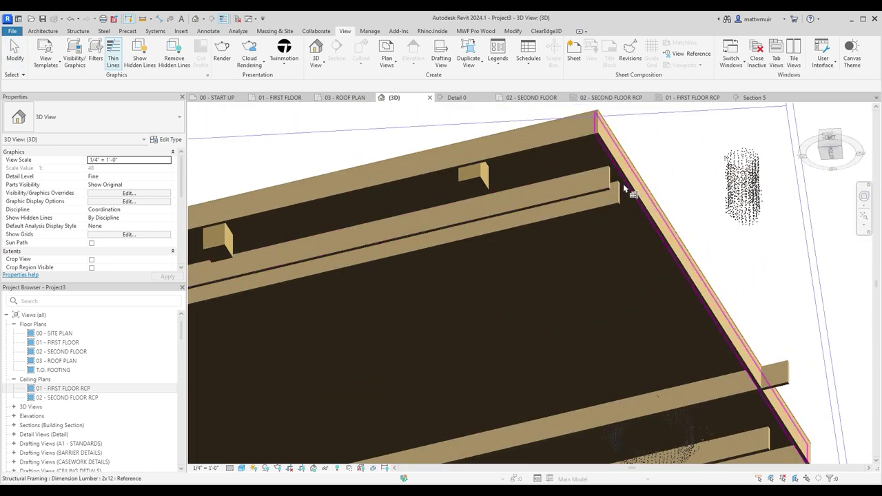
pyautogui.press('a')
pyautogui.press('l')
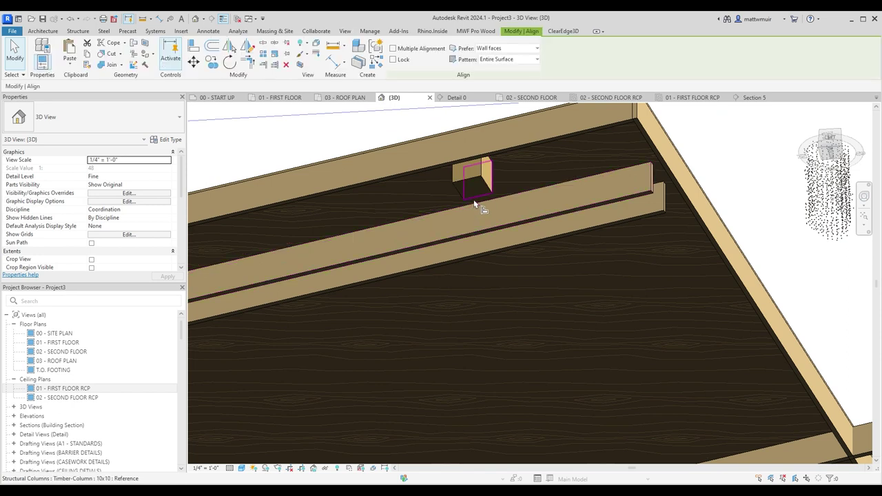
pyautogui.click(478, 198)
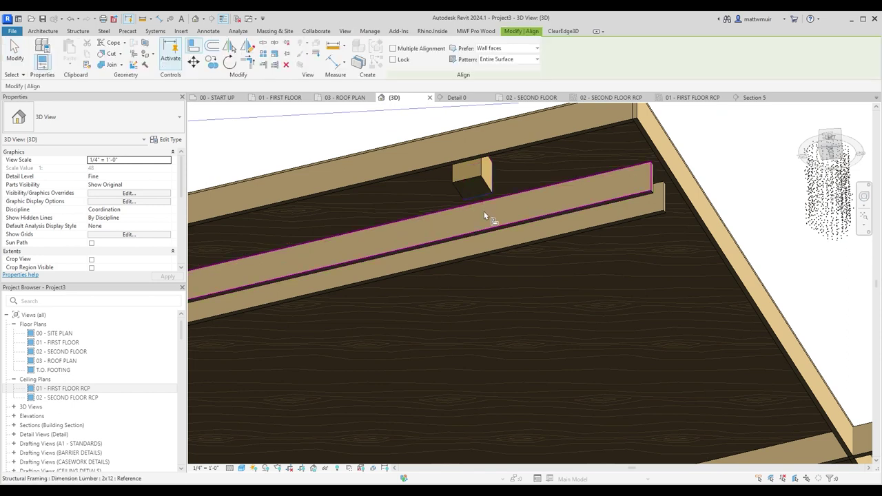
pyautogui.click(484, 211)
pyautogui.press('Escape')
pyautogui.press('Escape')
# - Select the other 2x12 joist of the pair beside the timber columns and view it from below
pyautogui.click(510, 226)
pyautogui.scroll(-1, 539, 288)
pyautogui.keyDown('shift'); pyautogui.moveTo(540, 287); pyautogui.dragTo(452, 209, button='middle'); pyautogui.keyUp('shift')
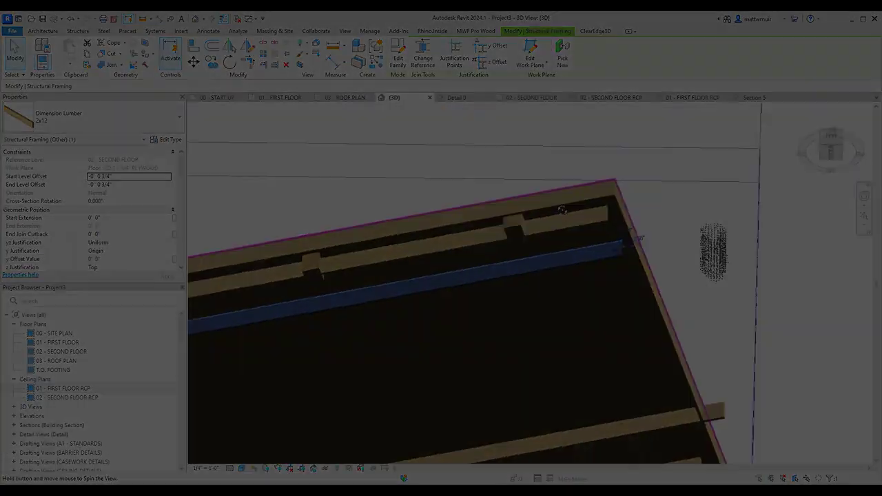